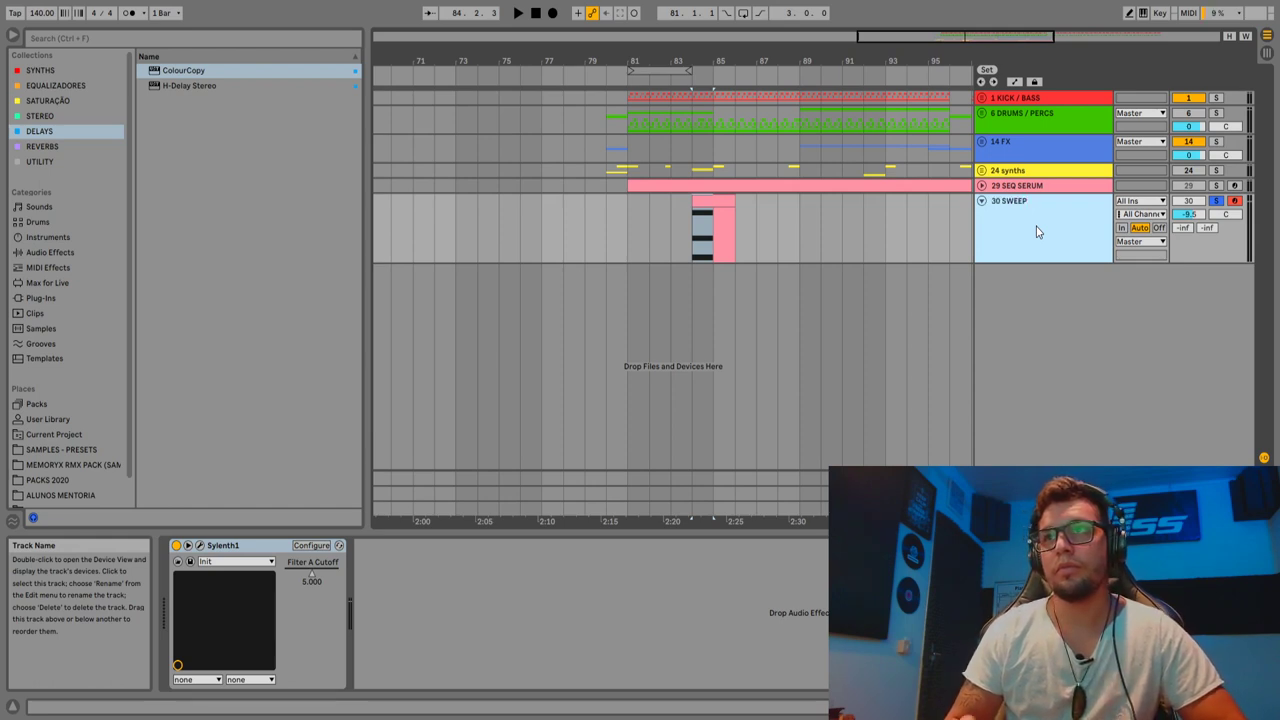
Open the Sylenth1 synth of the SWEEP track and move the SWEEP clip so it starts at bar 83.
{"action": "left_click", "coordinate": [199, 545]}
{"action": "left_click_drag", "start_coordinate": [629, 218], "coordinate": [634, 169]}
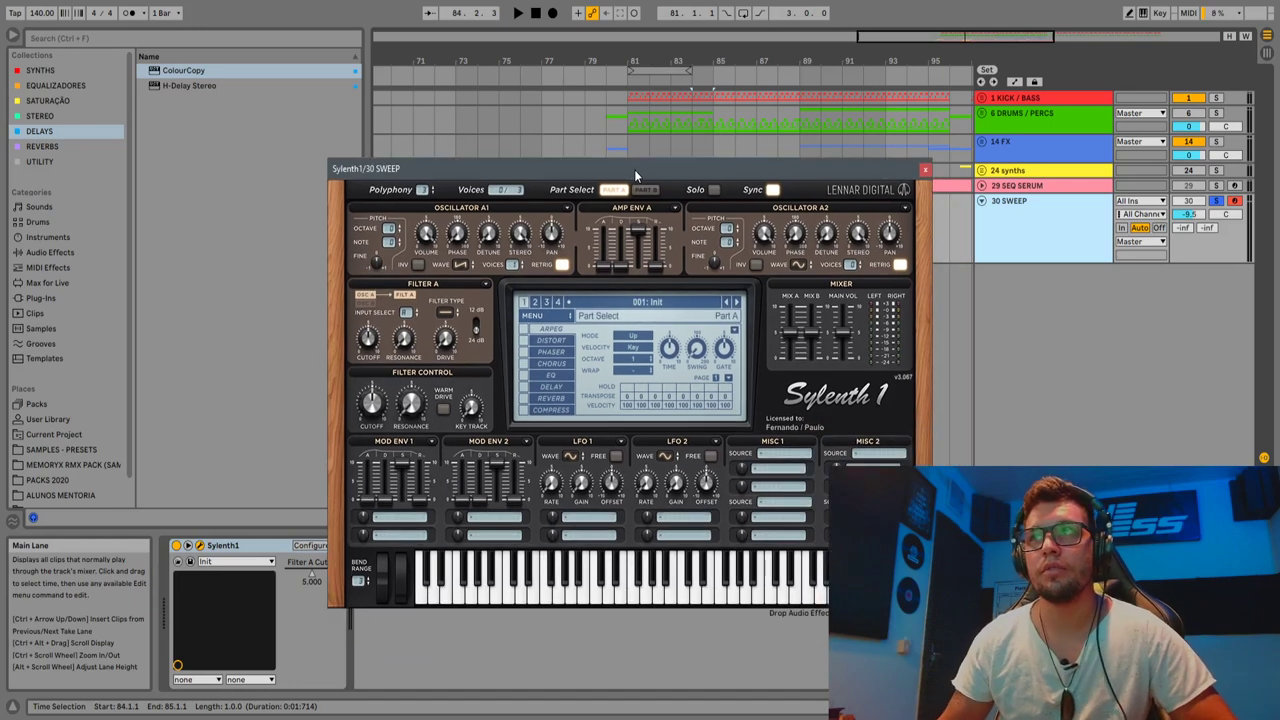
{"action": "left_click_drag", "start_coordinate": [712, 166], "coordinate": [736, 383]}
{"action": "left_click", "coordinate": [709, 202]}
{"action": "left_click_drag", "start_coordinate": [709, 202], "coordinate": [688, 206]}
Play the moved SWEEP clip and open its notes for viewing alongside the Sylenth1 window.
{"action": "key", "text": "space"}
{"action": "key", "text": "space"}
{"action": "double_click", "coordinate": [700, 203]}
{"action": "left_click_drag", "start_coordinate": [795, 383], "coordinate": [735, 142]}
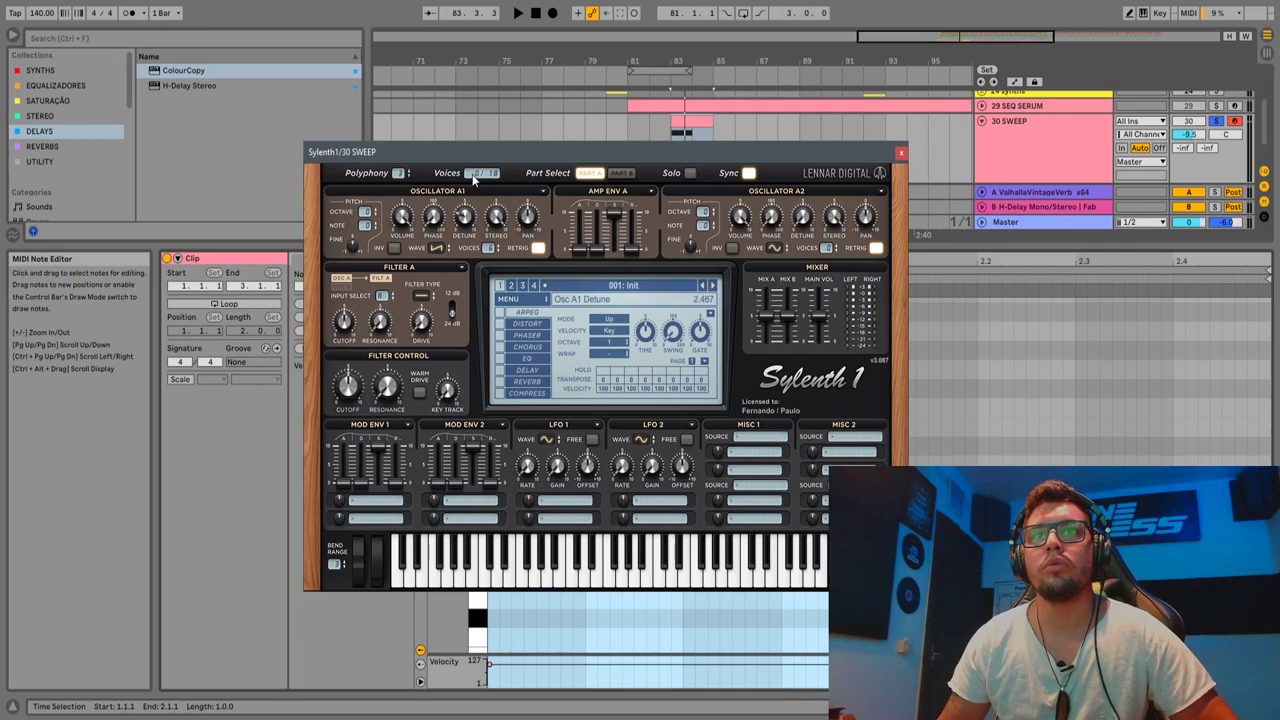
Turn off oscillator A1's retrigger in Sylenth1, comparing the sweep's sound with it on and off.
{"action": "left_click", "coordinate": [538, 248]}
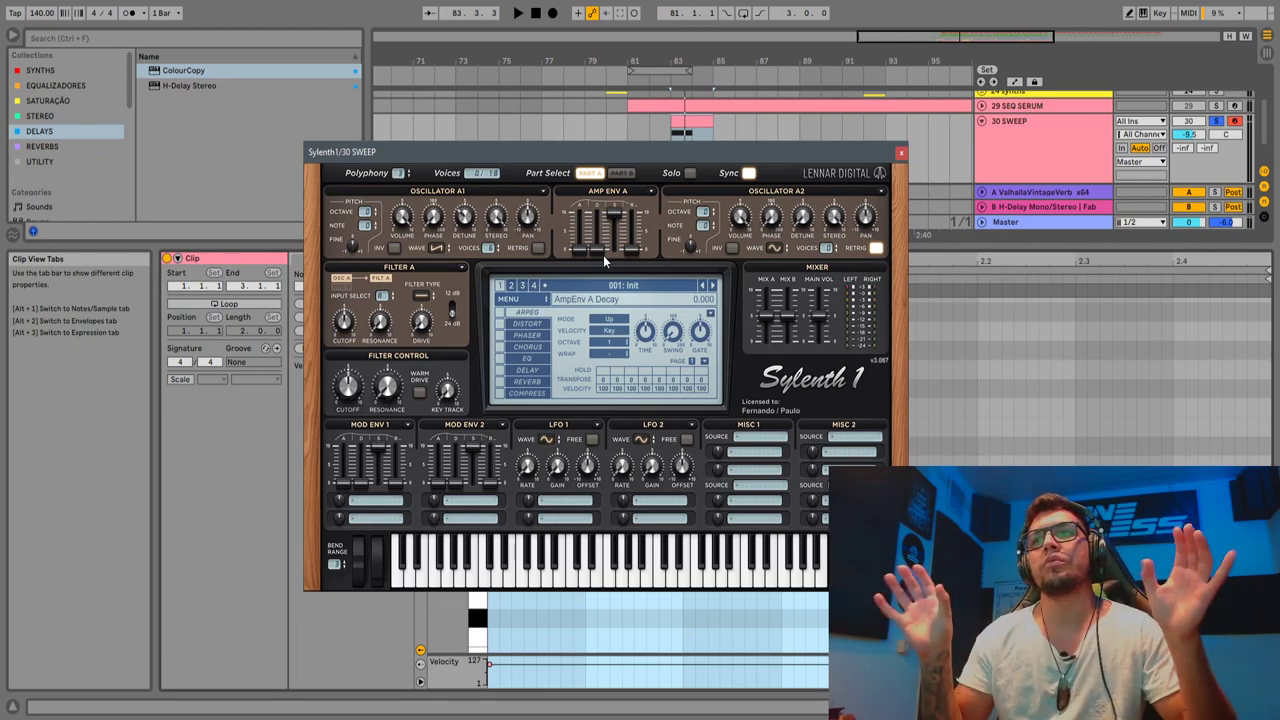
{"action": "left_click_drag", "start_coordinate": [630, 152], "coordinate": [686, 150]}
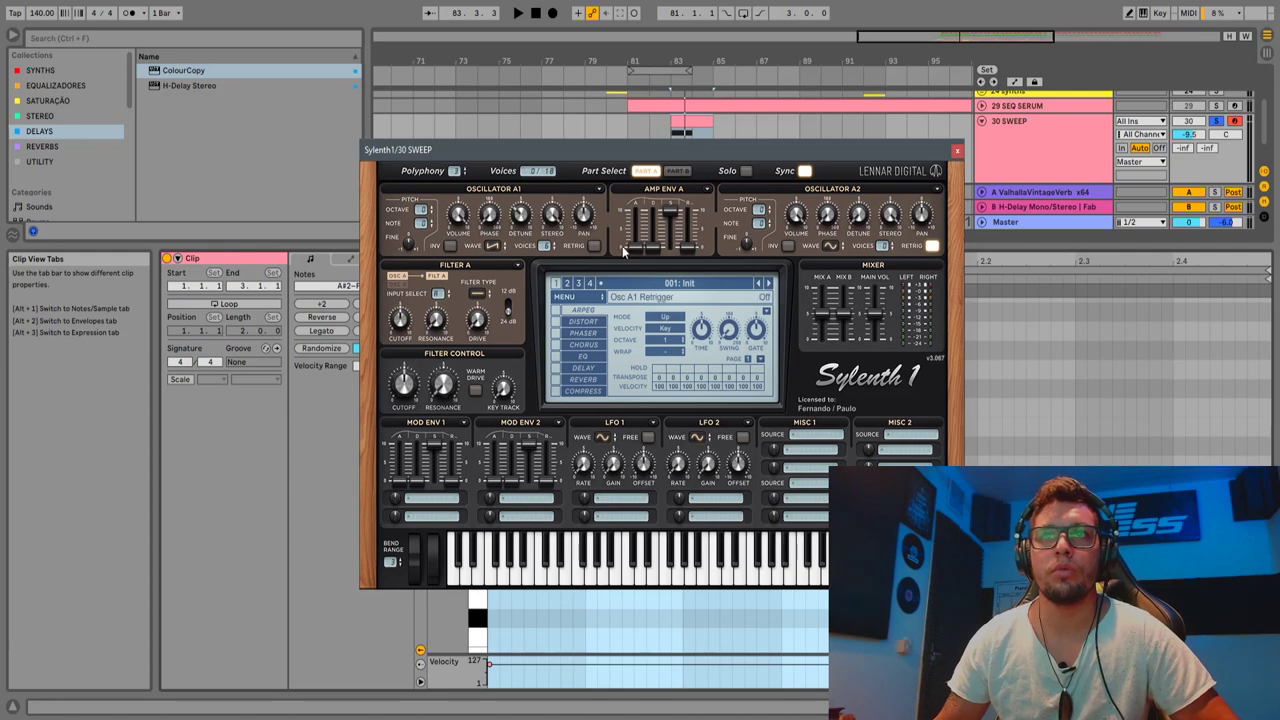
{"action": "key", "text": "space"}
{"action": "key", "text": "space"}
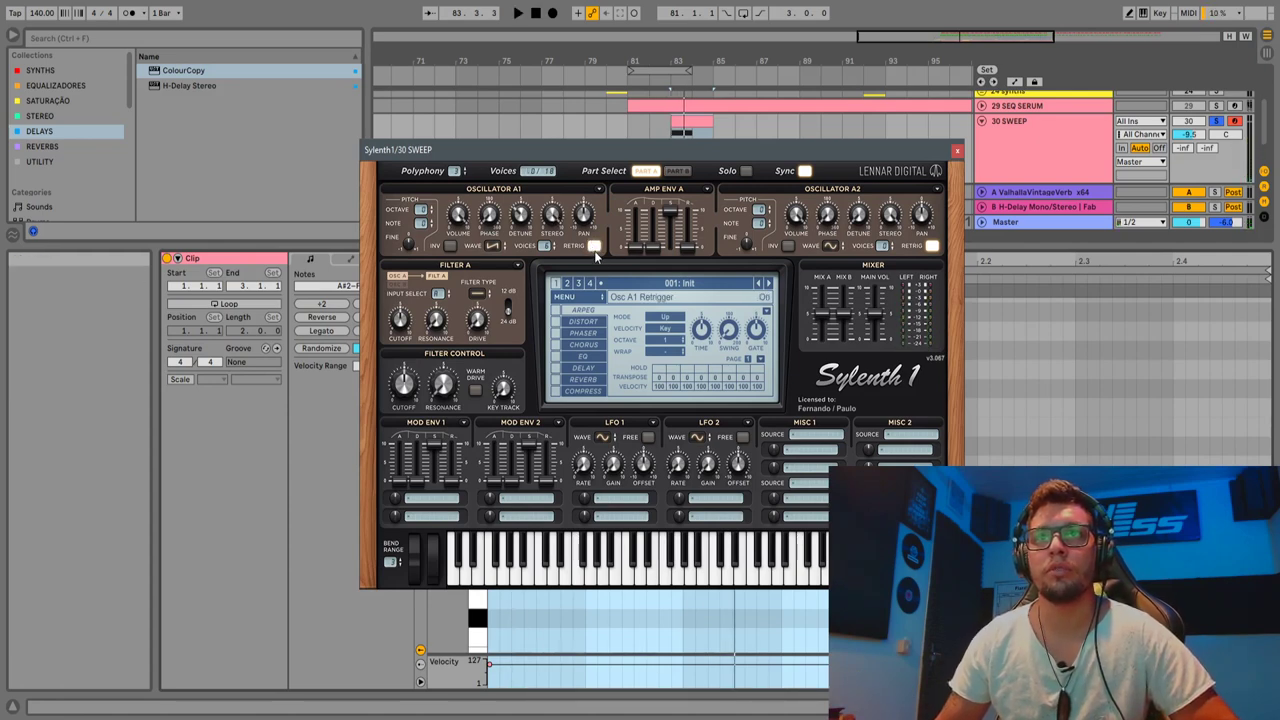
{"action": "key", "text": "space"}
{"action": "key", "text": "space"}
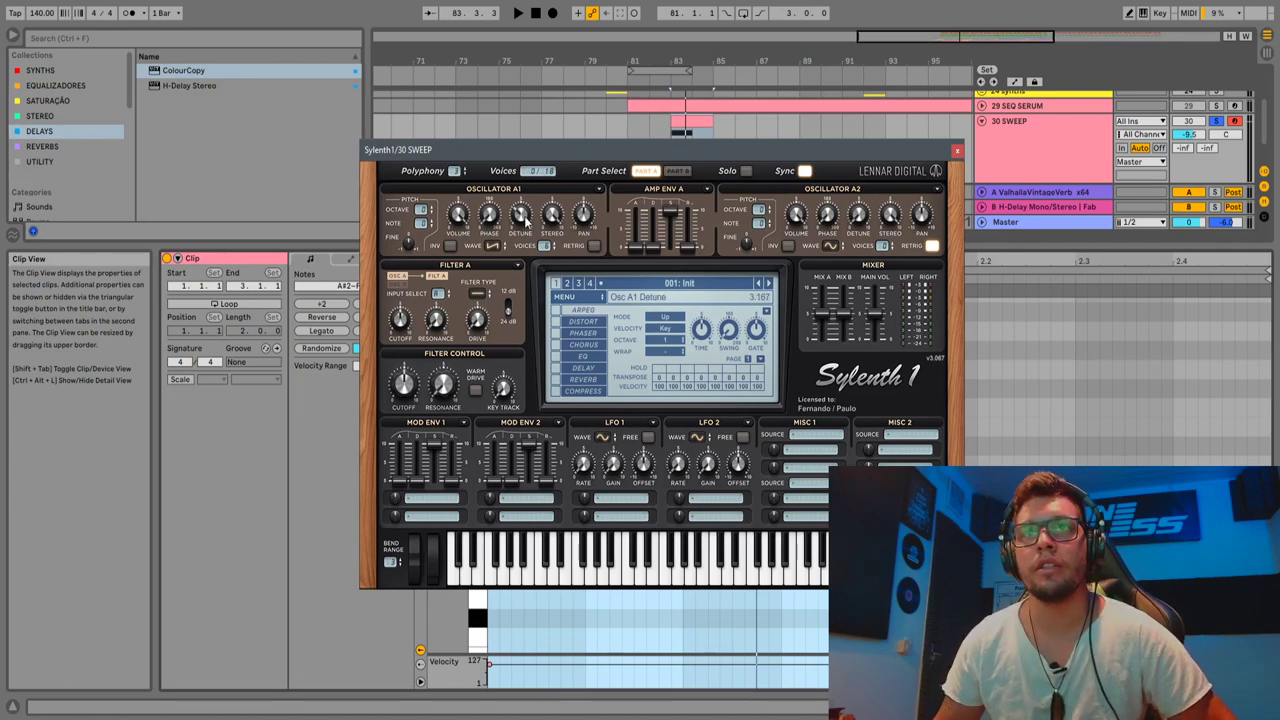
Try oscillator A1's detune at 3.400 while playing the sweep, and lower it back.
{"action": "scroll", "coordinate": [524, 217], "scroll_direction": "up", "scroll_amount": 1}
{"action": "key", "text": "space"}
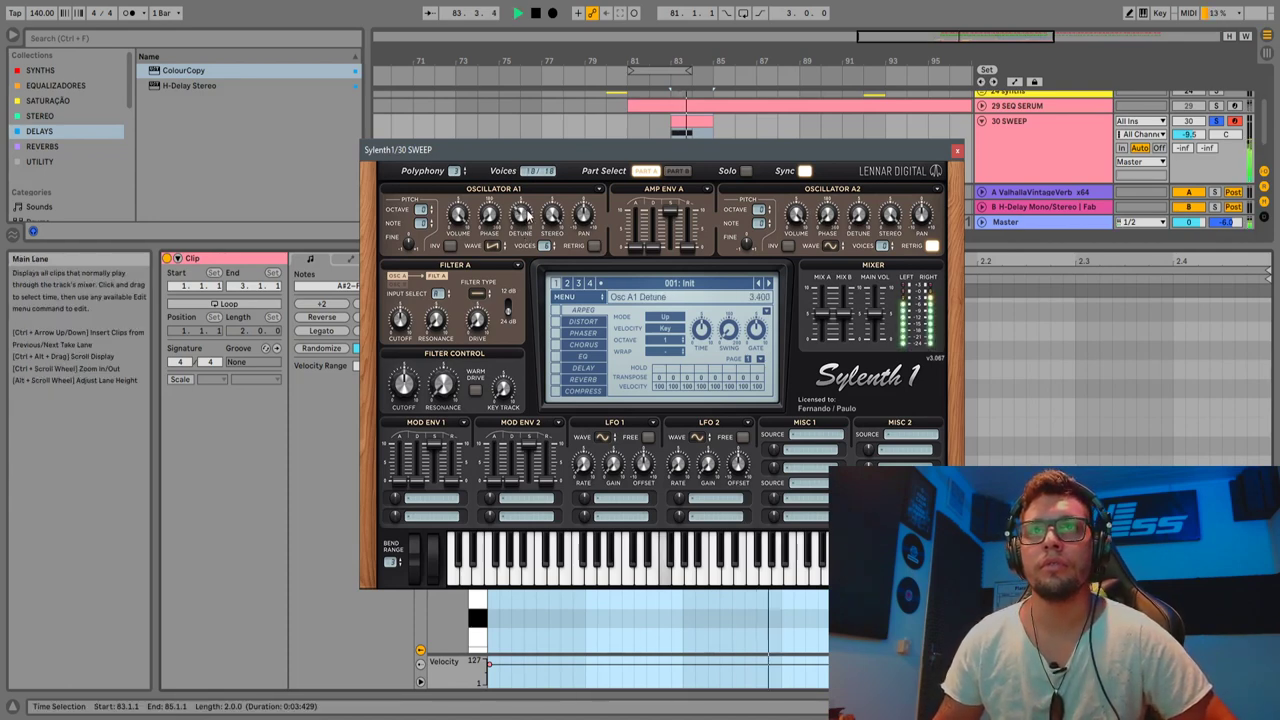
{"action": "key", "text": "space"}
{"action": "scroll", "coordinate": [524, 217], "scroll_direction": "down", "scroll_amount": 4}
{"action": "key", "text": "space"}
{"action": "key", "text": "space"}
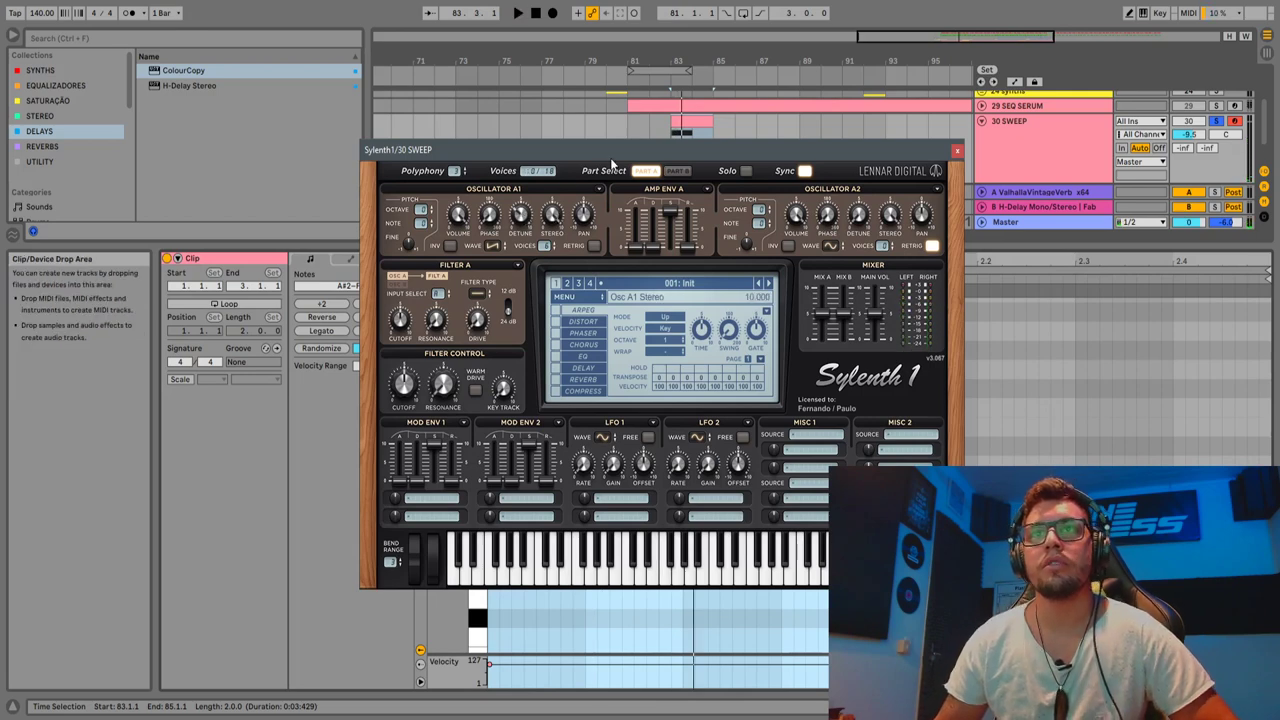
Set Filter A's type to Lowpass and audition the sweep while moving its cutoff, ending at 10.000.
{"action": "left_click_drag", "start_coordinate": [668, 150], "coordinate": [648, 176]}
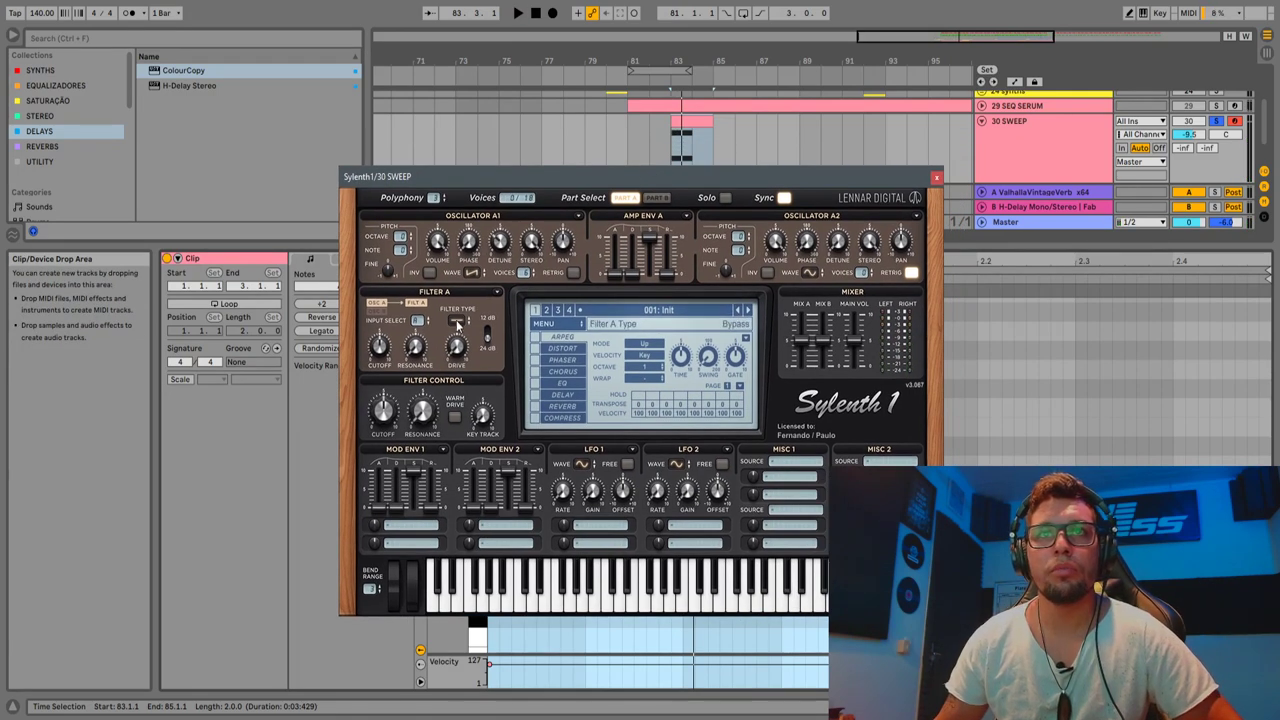
{"action": "left_click", "coordinate": [462, 325]}
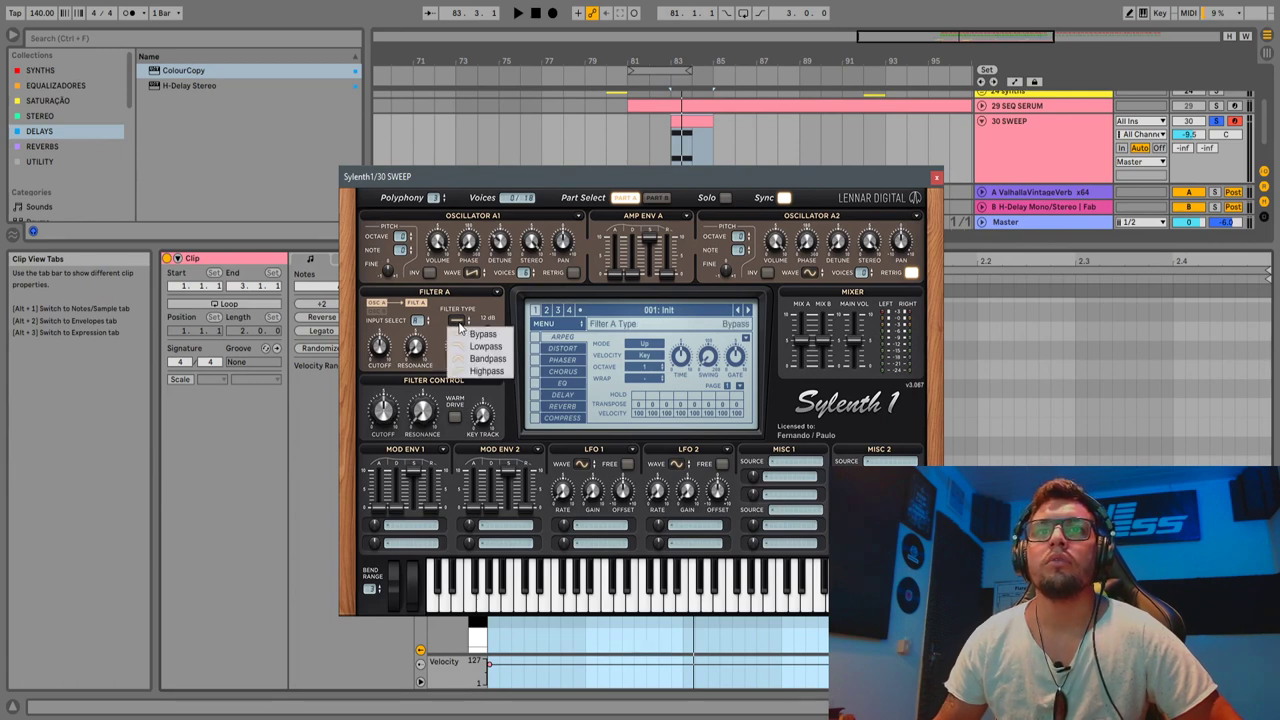
{"action": "left_click", "coordinate": [487, 347]}
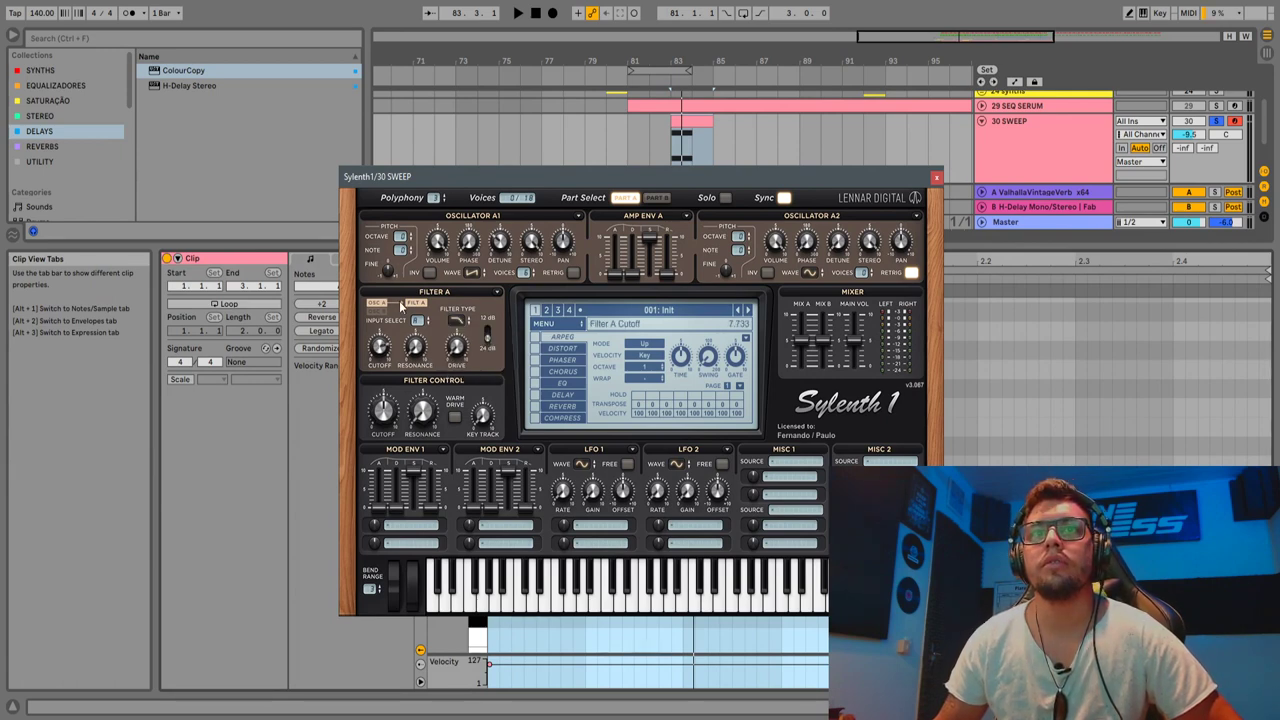
{"action": "key", "text": "space"}
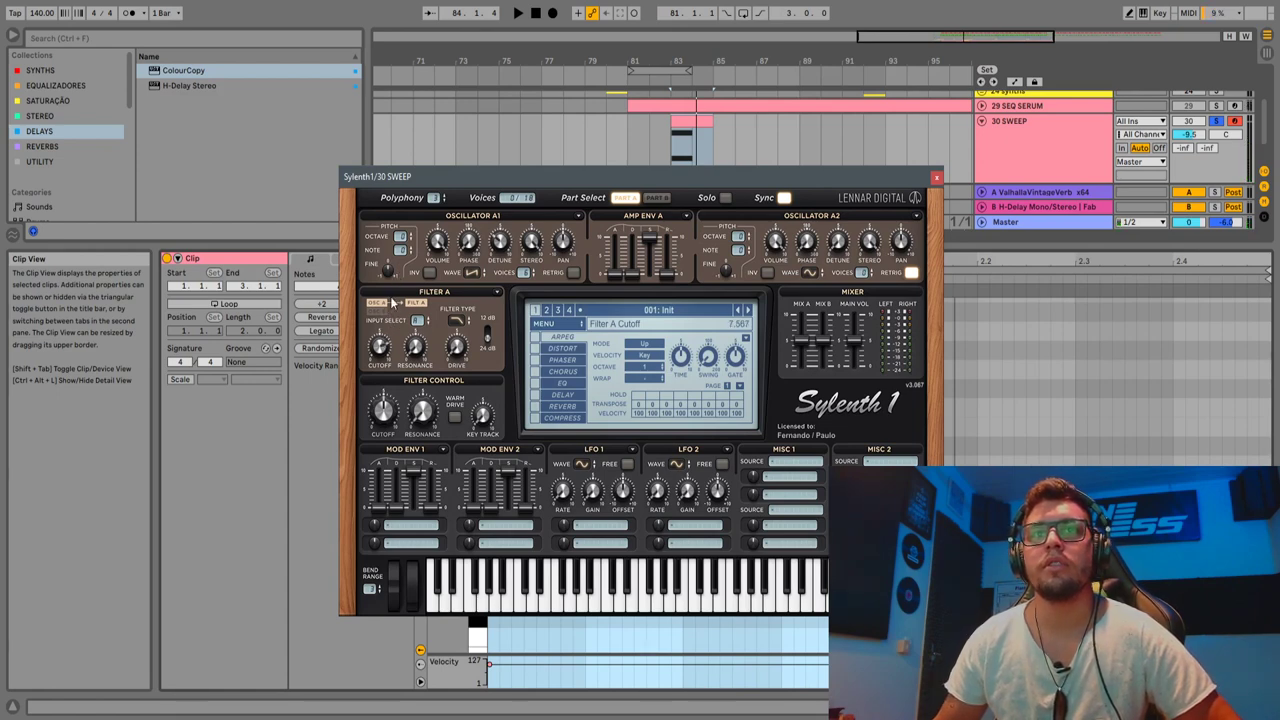
{"action": "key", "text": "space"}
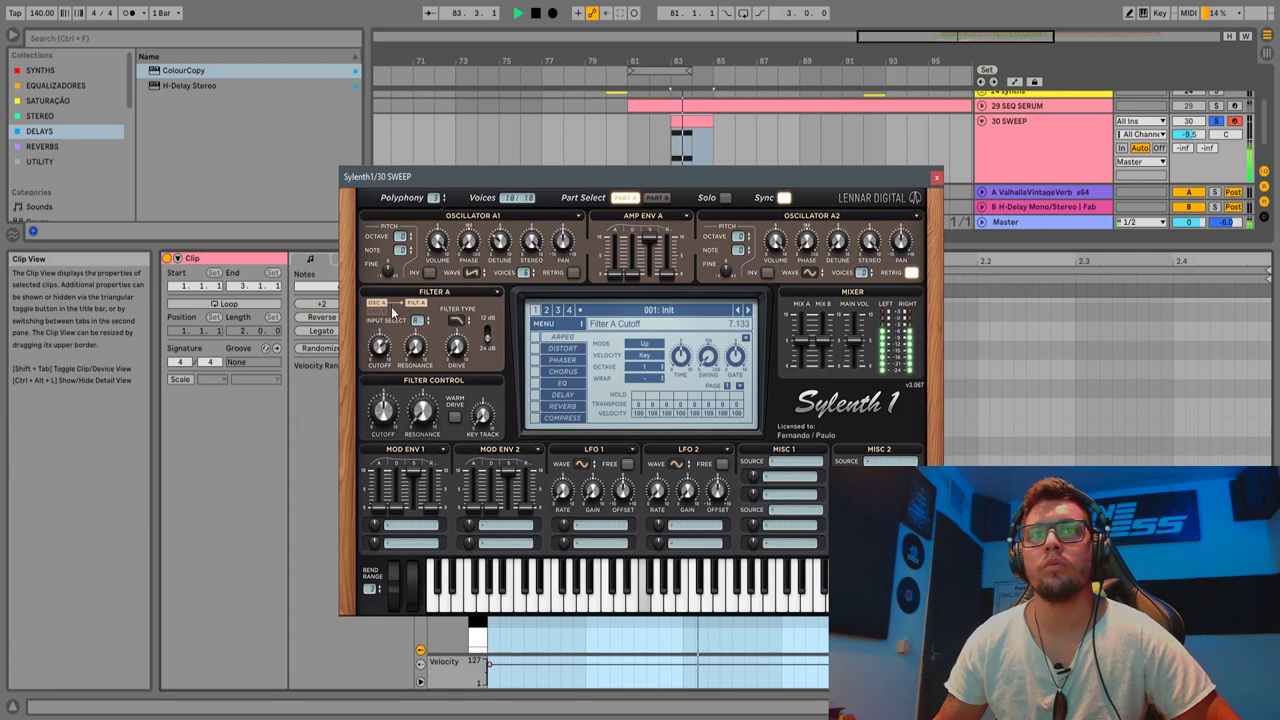
{"action": "key", "text": "space"}
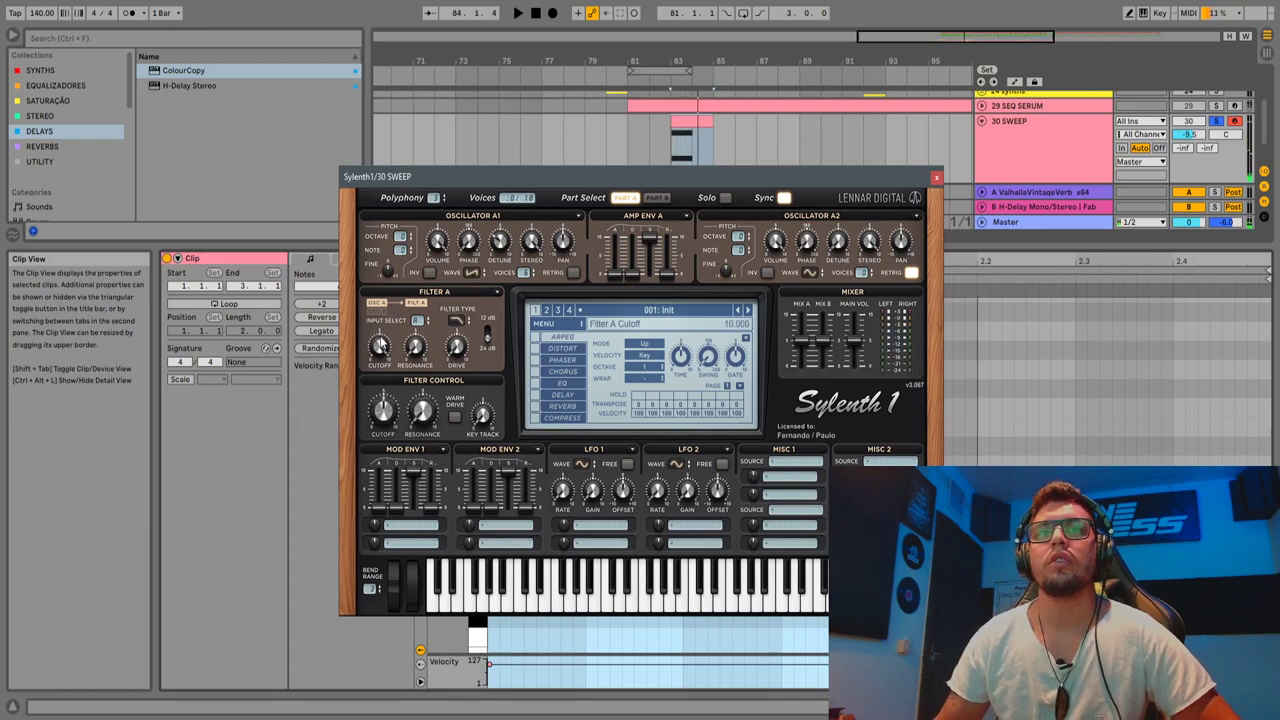
Disarm recording on the SWEEP track and show its Filter A Cutoff automation in the arrangement.
{"action": "left_click_drag", "start_coordinate": [692, 174], "coordinate": [767, 268]}
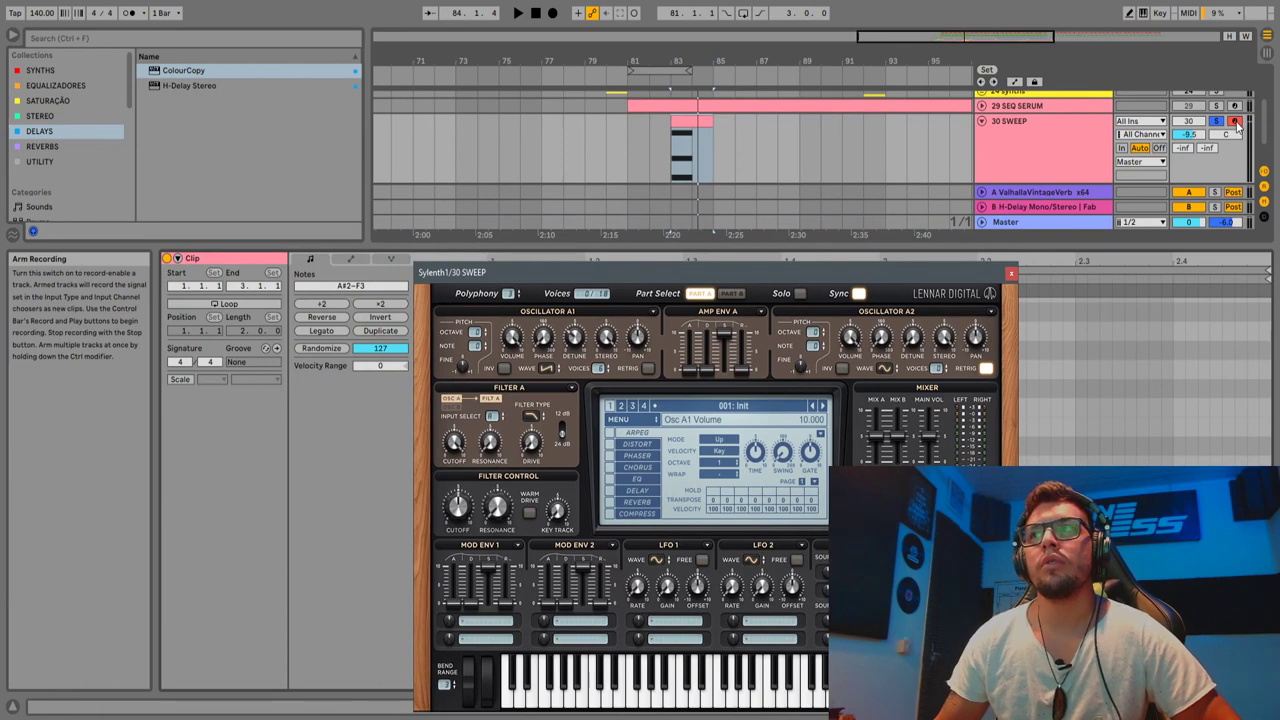
{"action": "key", "text": "ctrl"}
{"action": "key", "text": "ctrl"}
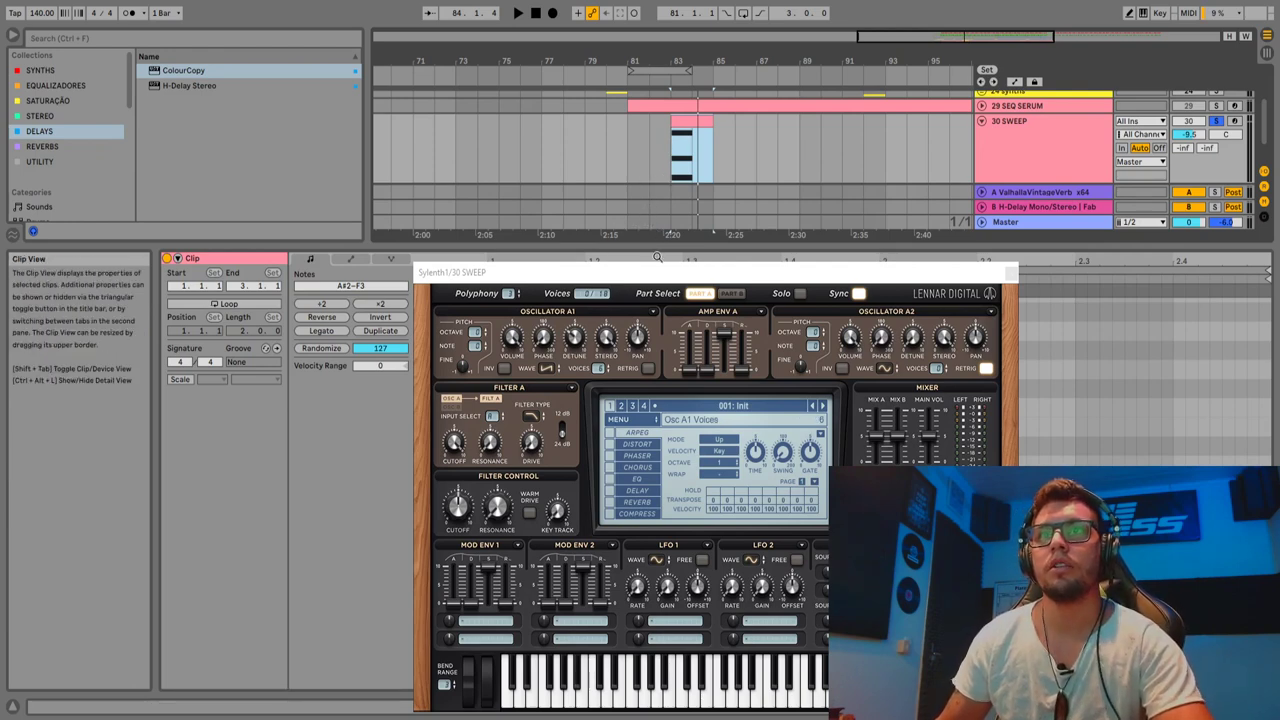
{"action": "left_click", "coordinate": [1028, 156]}
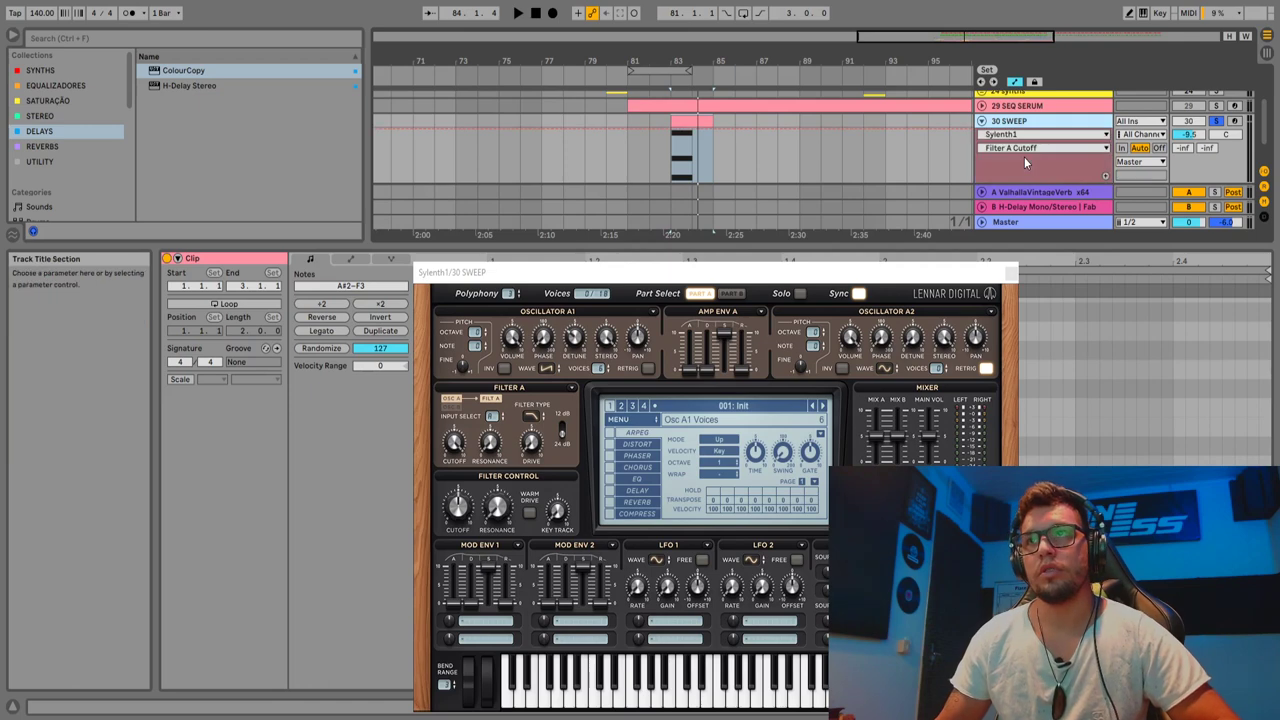
{"action": "key", "text": "a"}
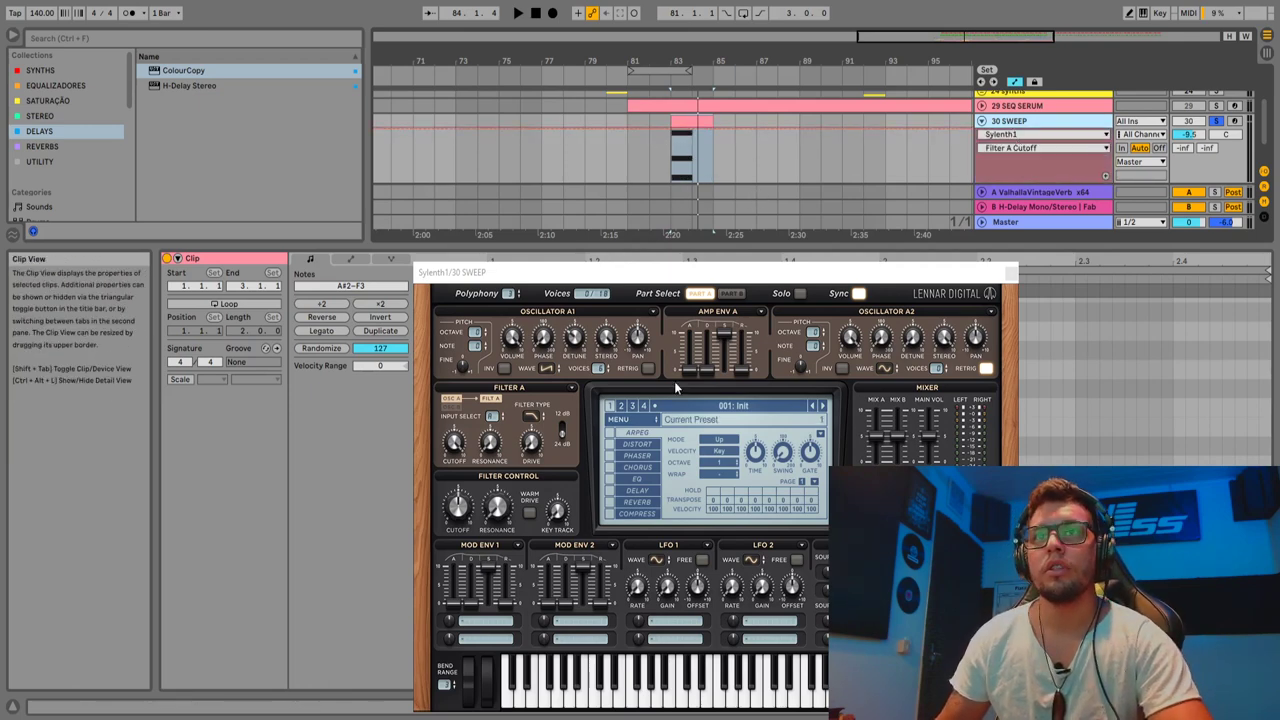
Record live Filter A cutoff automation over the SWEEP clip, dipping in mid-bar 83 and rising again towards bar 84.
{"action": "left_click_drag", "start_coordinate": [689, 272], "coordinate": [681, 200]}
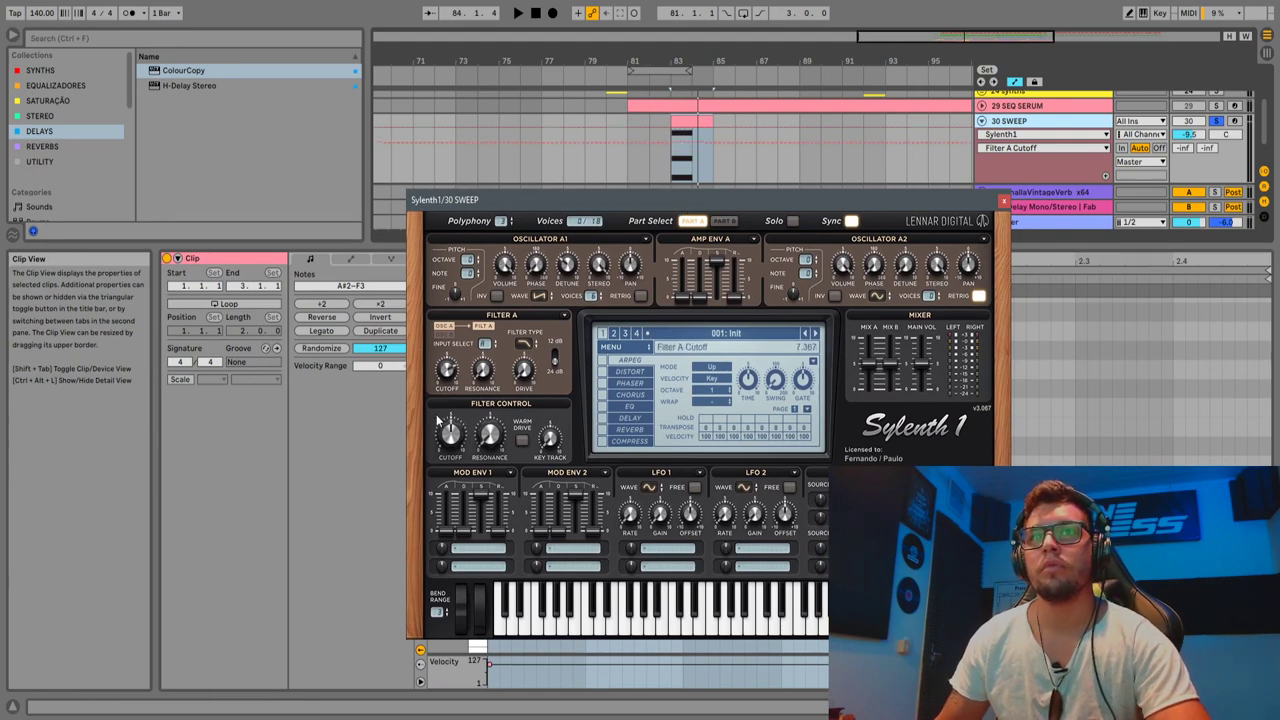
{"action": "key", "text": "F9"}
{"action": "mouse_move", "coordinate": [438, 404]}
{"action": "left_mouse_down"}
{"action": "mouse_move", "coordinate": [446, 460]}
{"action": "mouse_move", "coordinate": [456, 409]}
{"action": "left_mouse_up"}
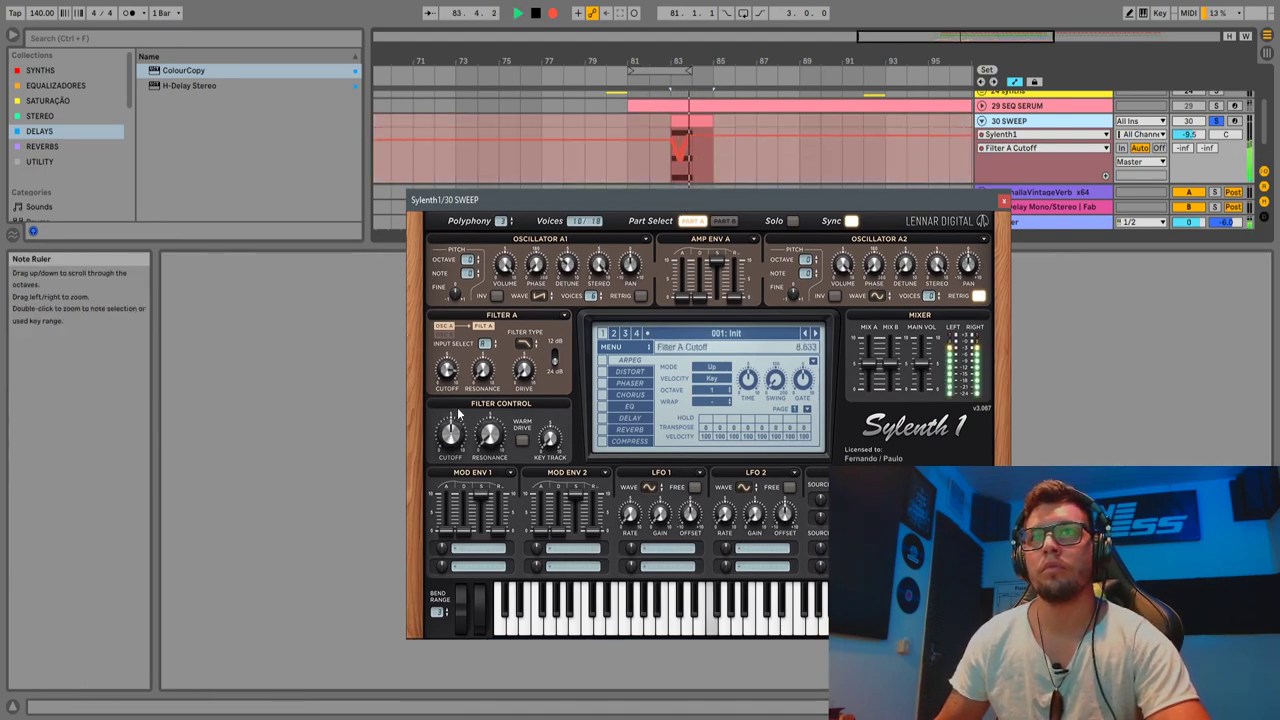
{"action": "key", "text": "space"}
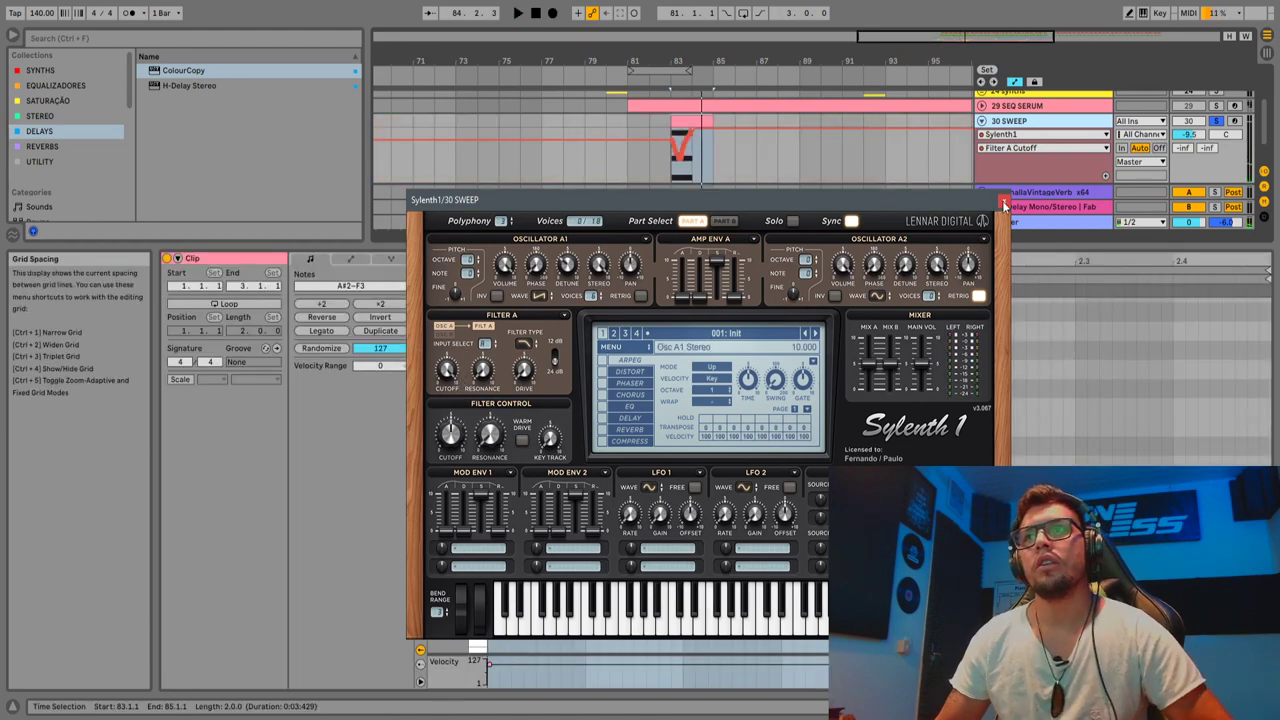
Close Sylenth1 and add the ValhallaVintageVerb_x64 reverb to the SWEEP track's device chain.
{"action": "left_click", "coordinate": [1004, 204]}
{"action": "double_click", "coordinate": [1028, 122]}
{"action": "left_click_drag", "start_coordinate": [680, 63], "coordinate": [648, 153]}
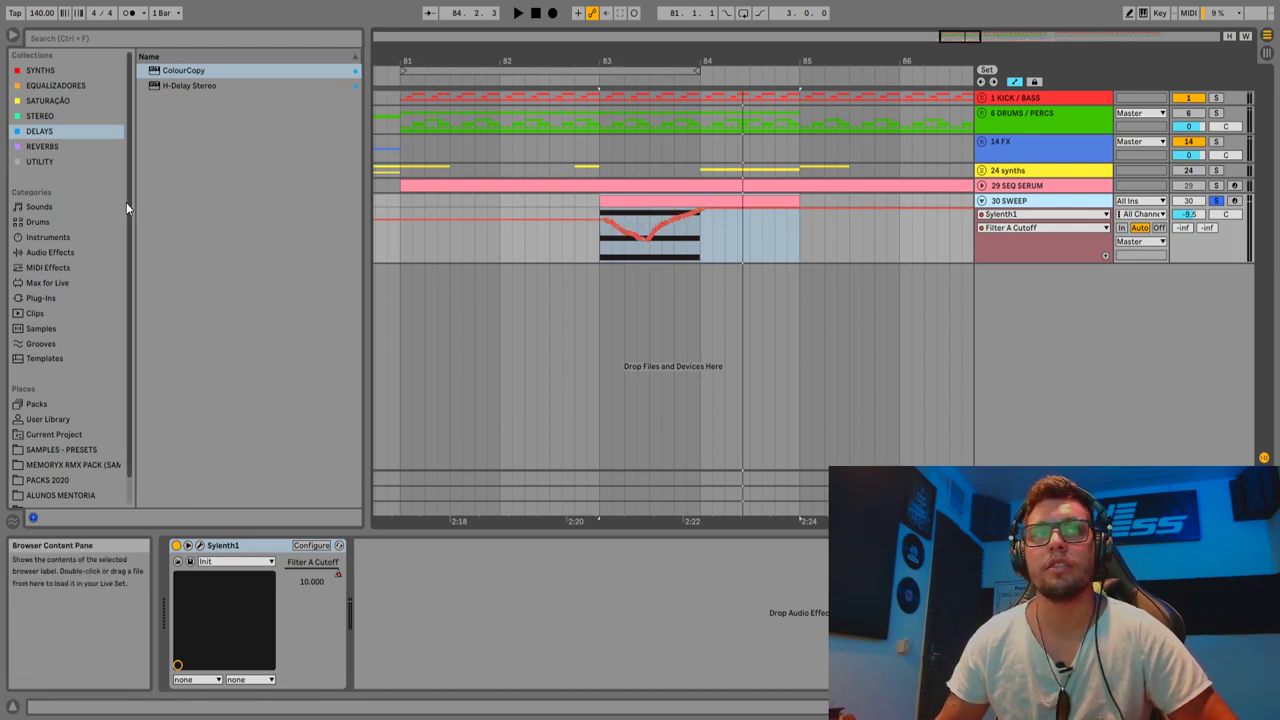
{"action": "left_click", "coordinate": [62, 147]}
{"action": "left_click", "coordinate": [200, 115]}
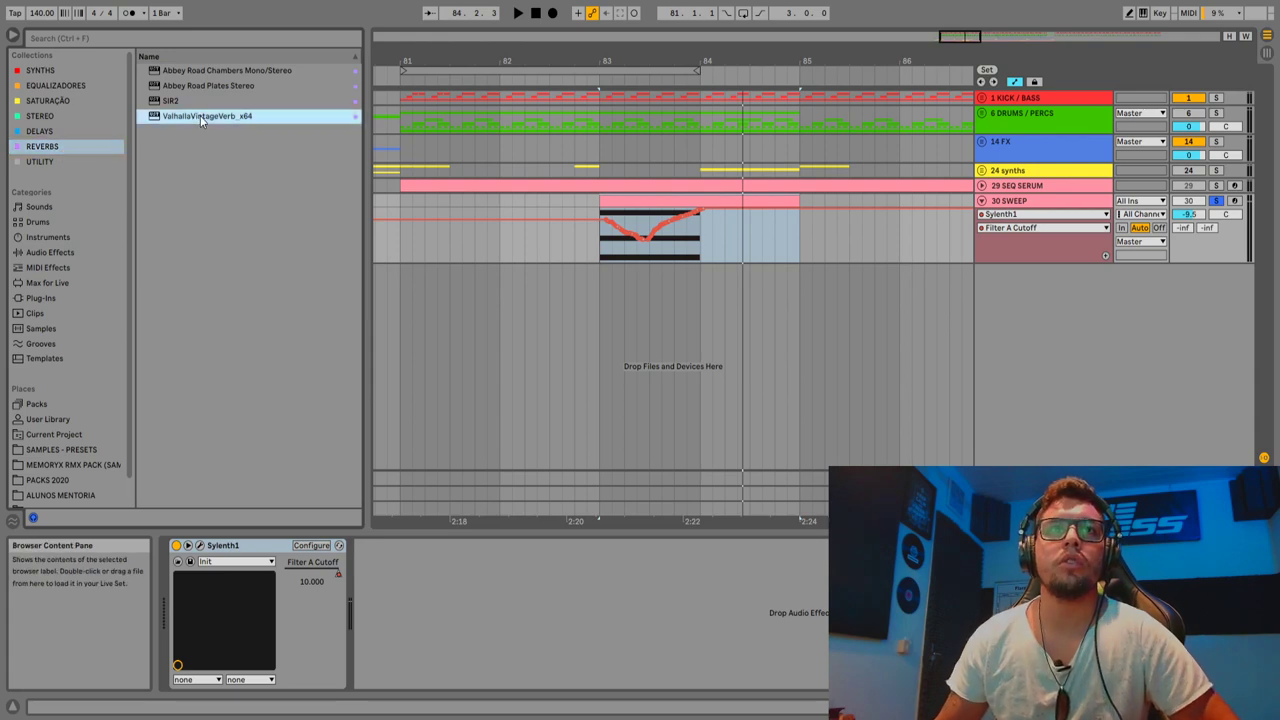
{"action": "double_click", "coordinate": [200, 115]}
Set the reverb's mix to 36.8 %, decay to 7.76 s and low cut to 330 Hz, and close its window.
{"action": "left_click_drag", "start_coordinate": [449, 341], "coordinate": [436, 457]}
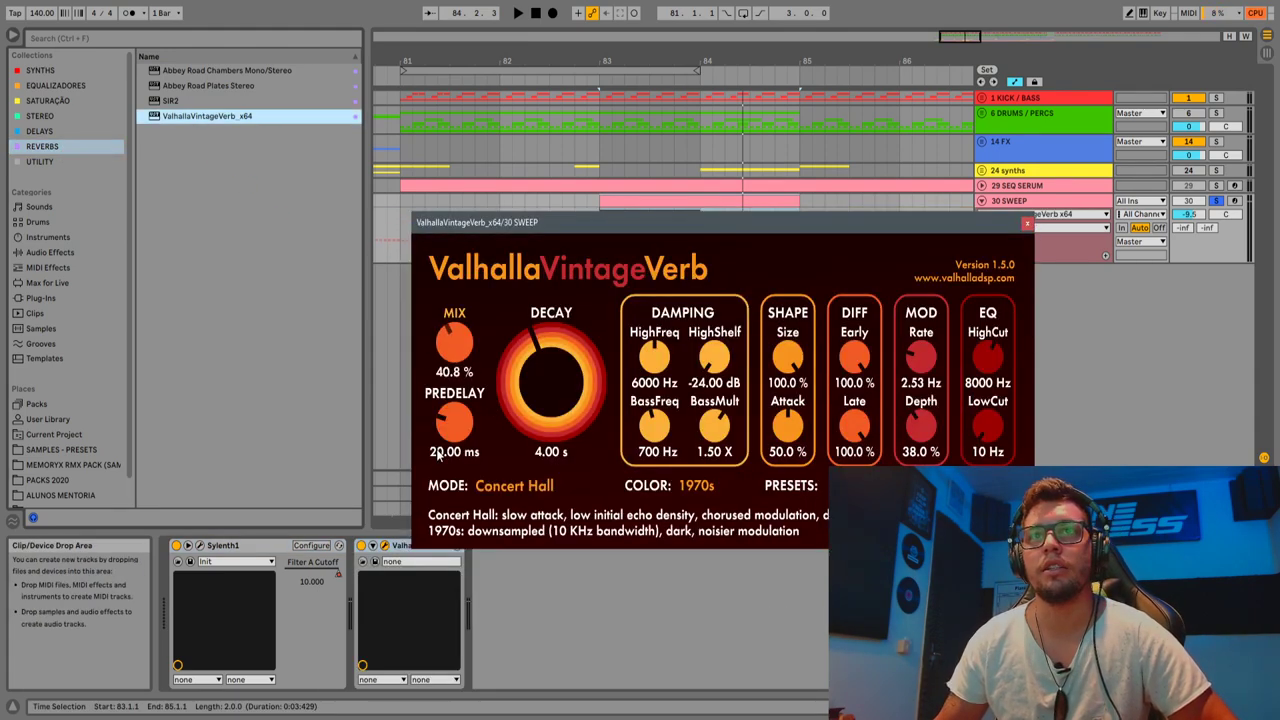
{"action": "left_click_drag", "start_coordinate": [438, 460], "coordinate": [441, 441]}
{"action": "left_click_drag", "start_coordinate": [576, 409], "coordinate": [573, 394]}
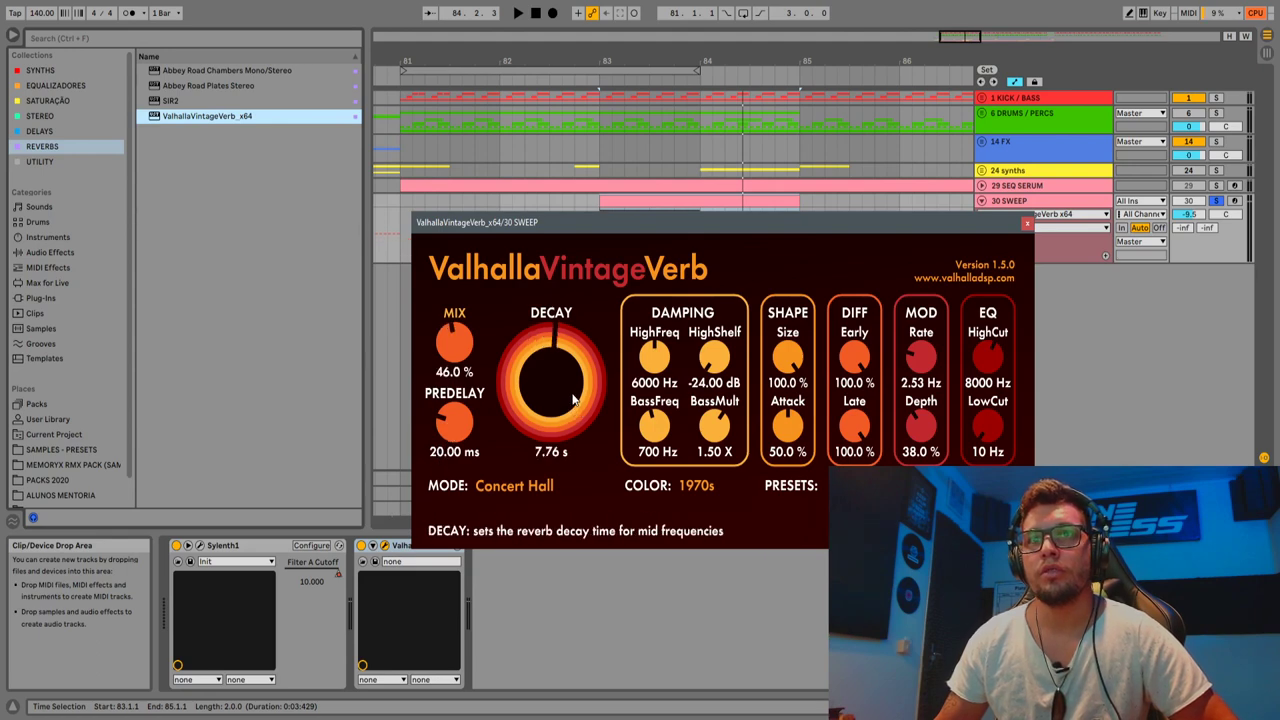
{"action": "left_click_drag", "start_coordinate": [459, 341], "coordinate": [459, 360]}
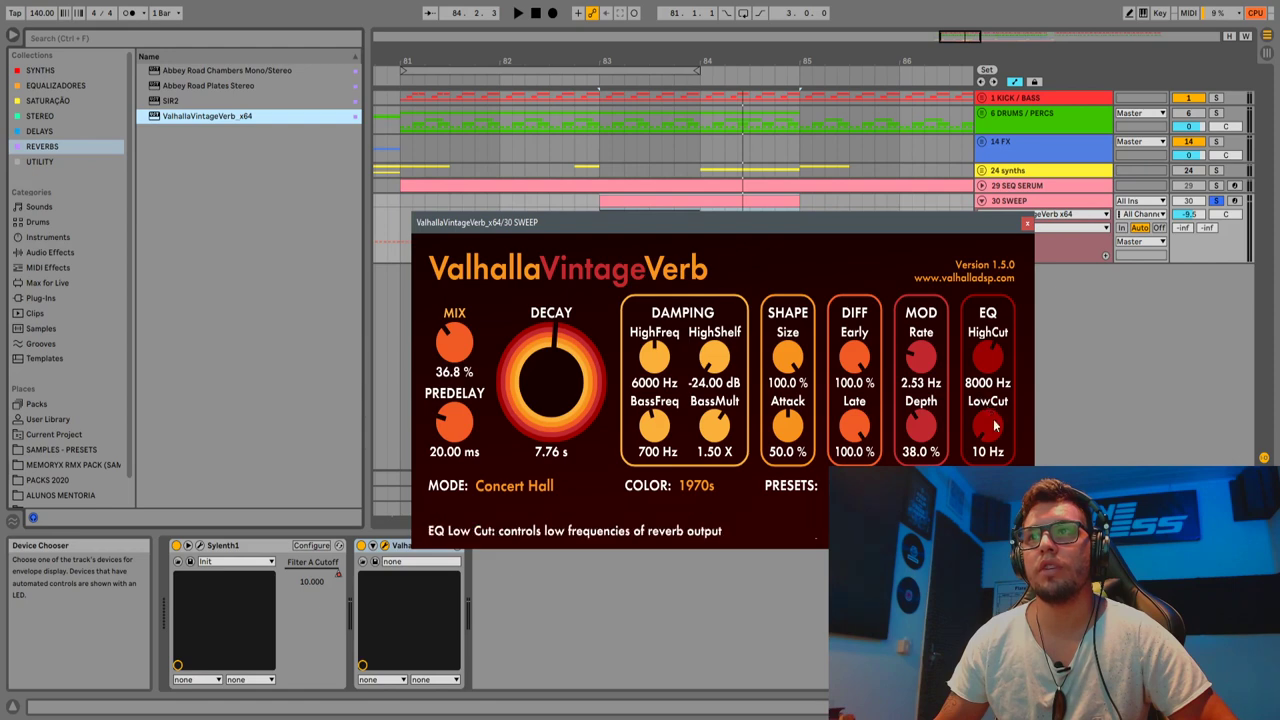
{"action": "left_click_drag", "start_coordinate": [990, 414], "coordinate": [990, 400]}
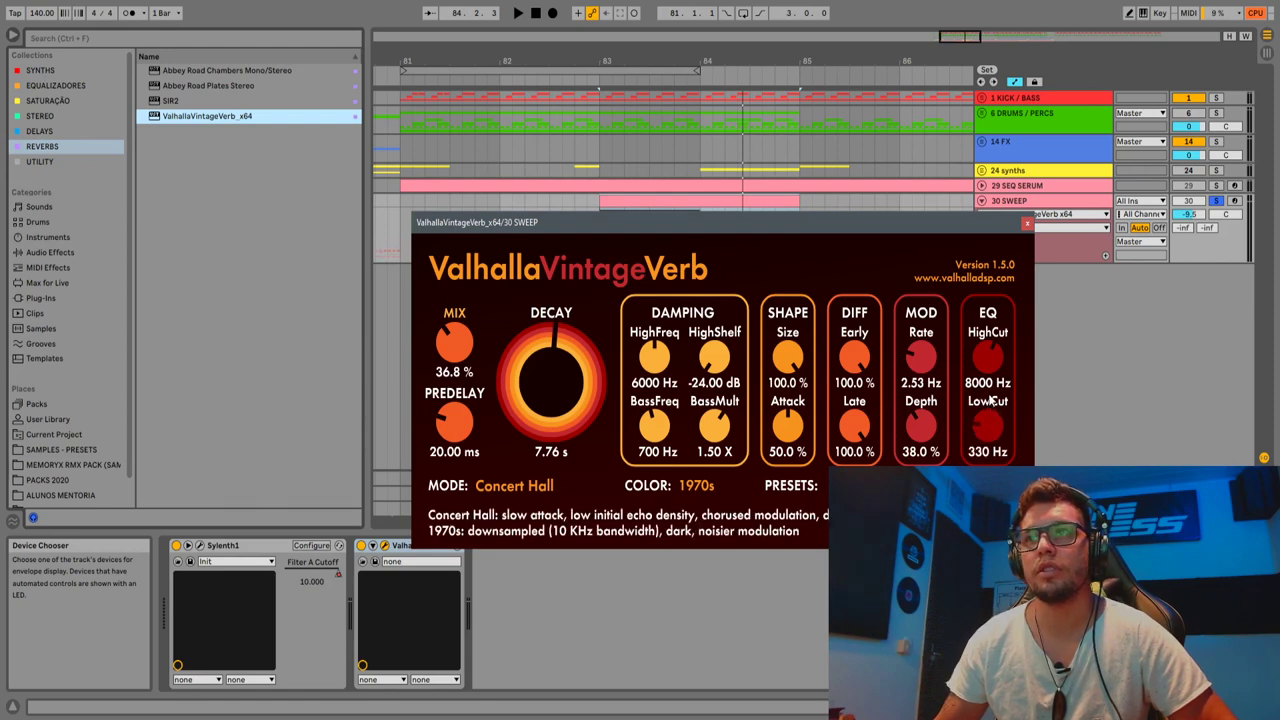
{"action": "left_click", "coordinate": [1029, 223]}
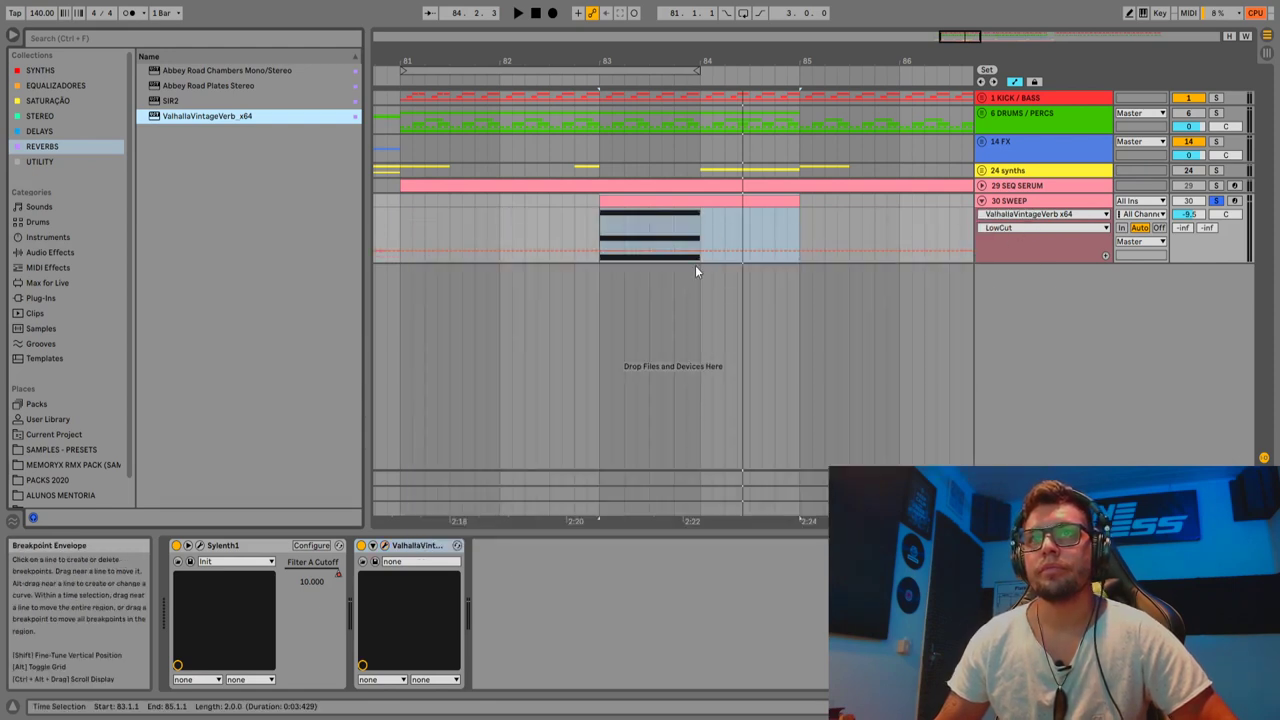
Automate the reverb's Mix over the SWEEP clip from about 19 % at bar 83, curving up to about 73 % at bar 84.
{"action": "left_click", "coordinate": [373, 546]}
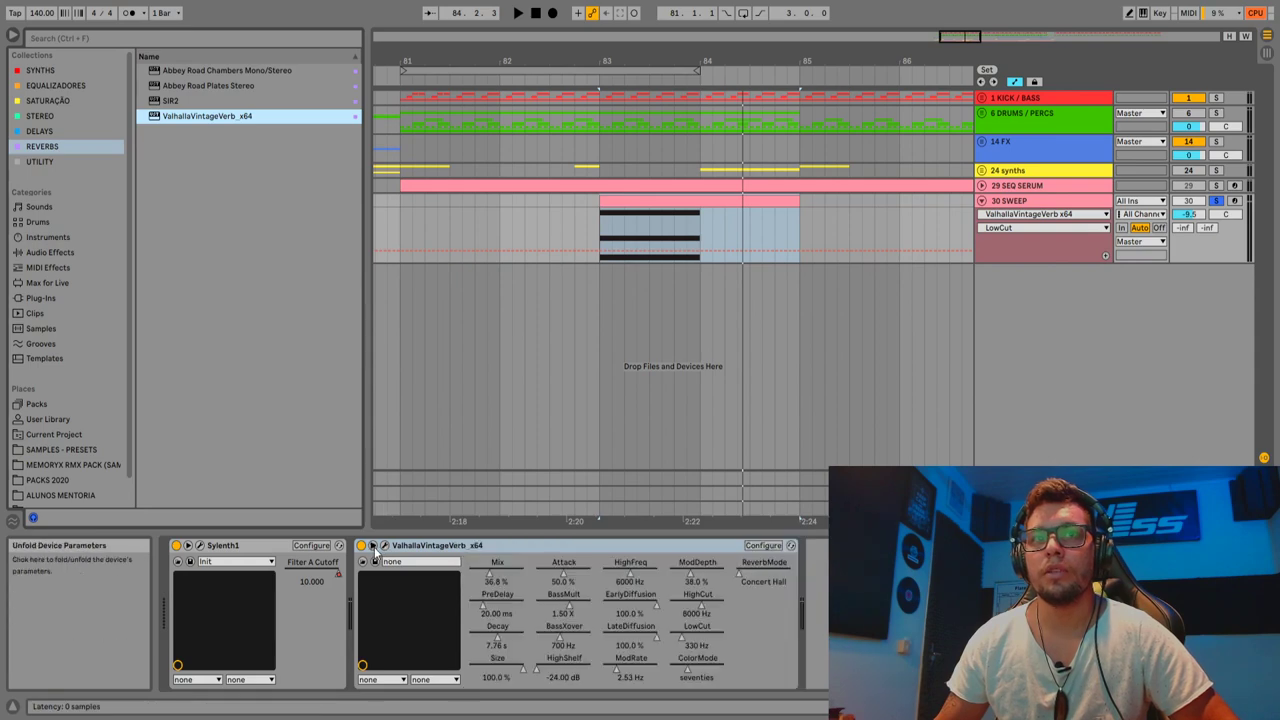
{"action": "right_click", "coordinate": [490, 579]}
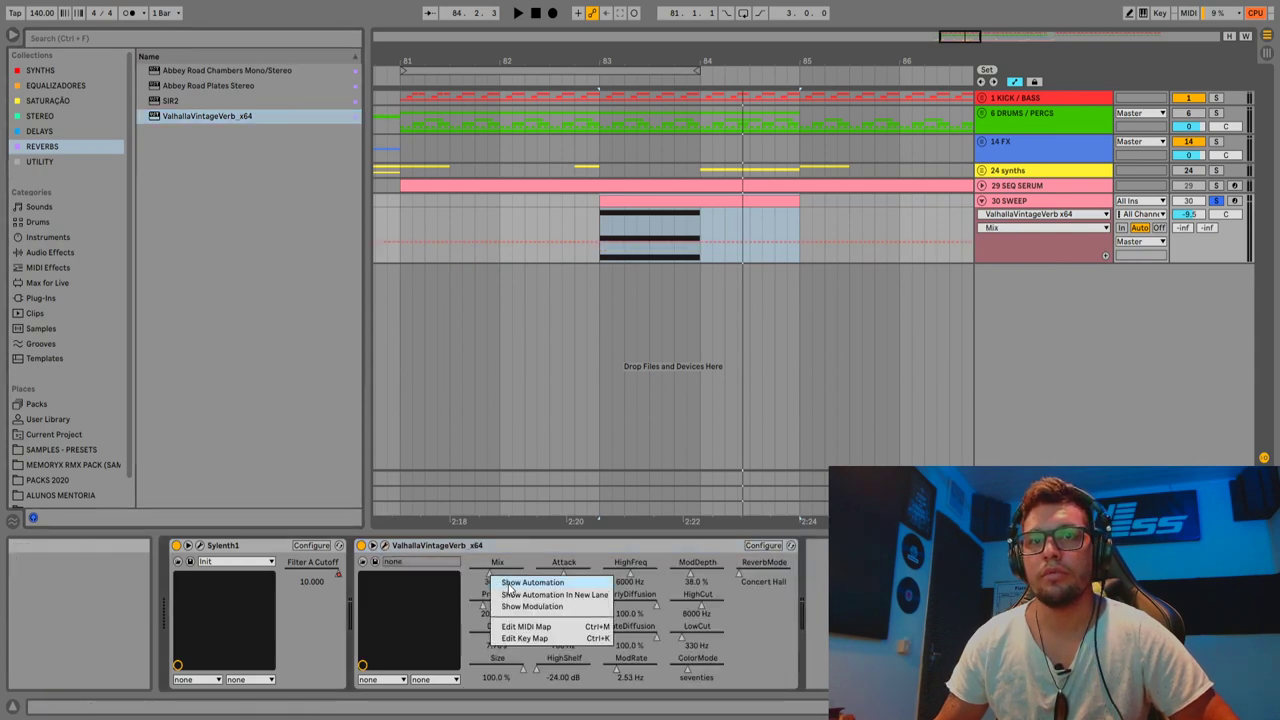
{"action": "left_click", "coordinate": [532, 583]}
{"action": "left_click_drag", "start_coordinate": [598, 244], "coordinate": [599, 252]}
{"action": "left_click", "coordinate": [650, 251]}
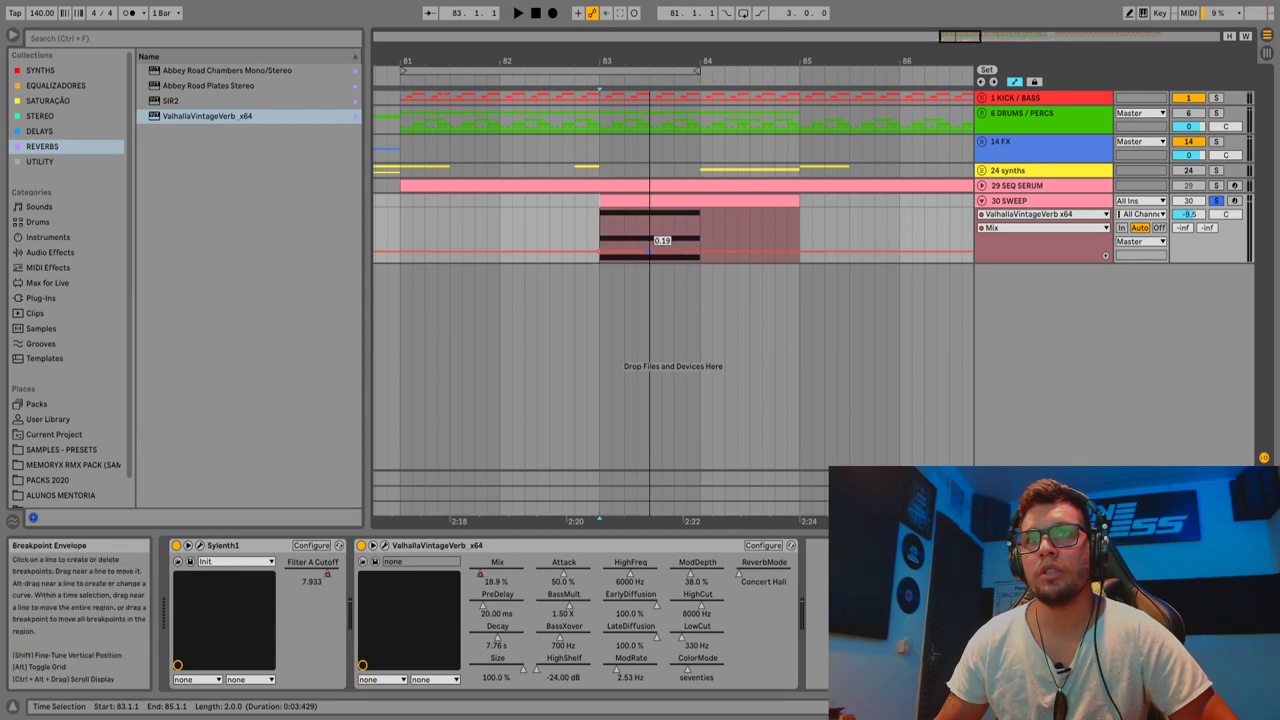
{"action": "left_click_drag", "start_coordinate": [650, 250], "coordinate": [687, 226]}
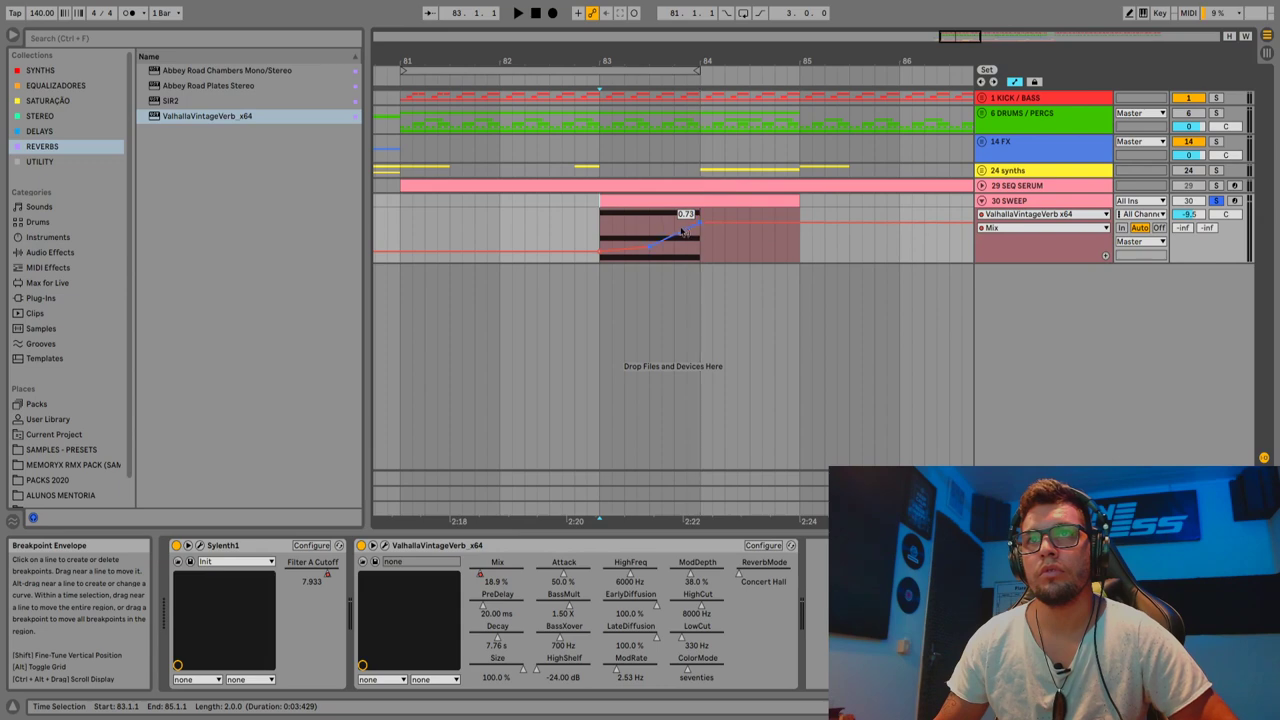
Play the sweep with its reverb automation and reopen Sylenth1 to audition the filter controls.
{"action": "key", "text": "space"}
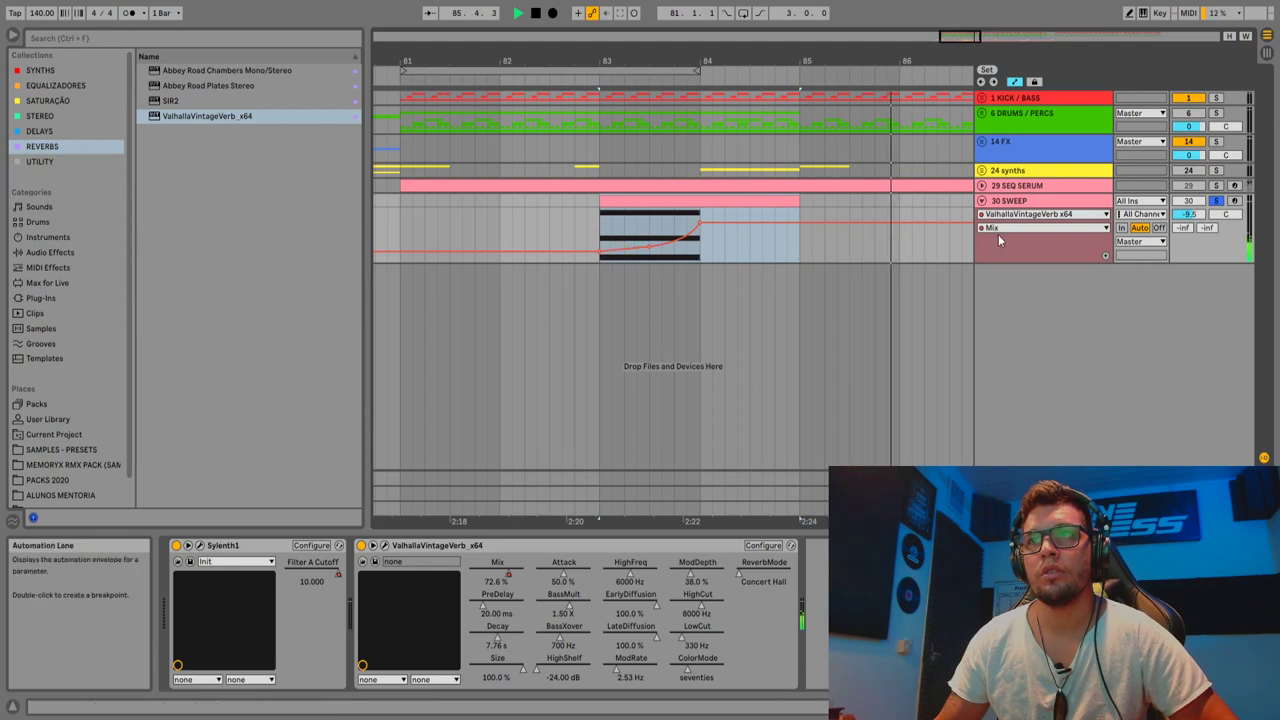
{"action": "key", "text": "space"}
{"action": "left_click", "coordinate": [199, 546]}
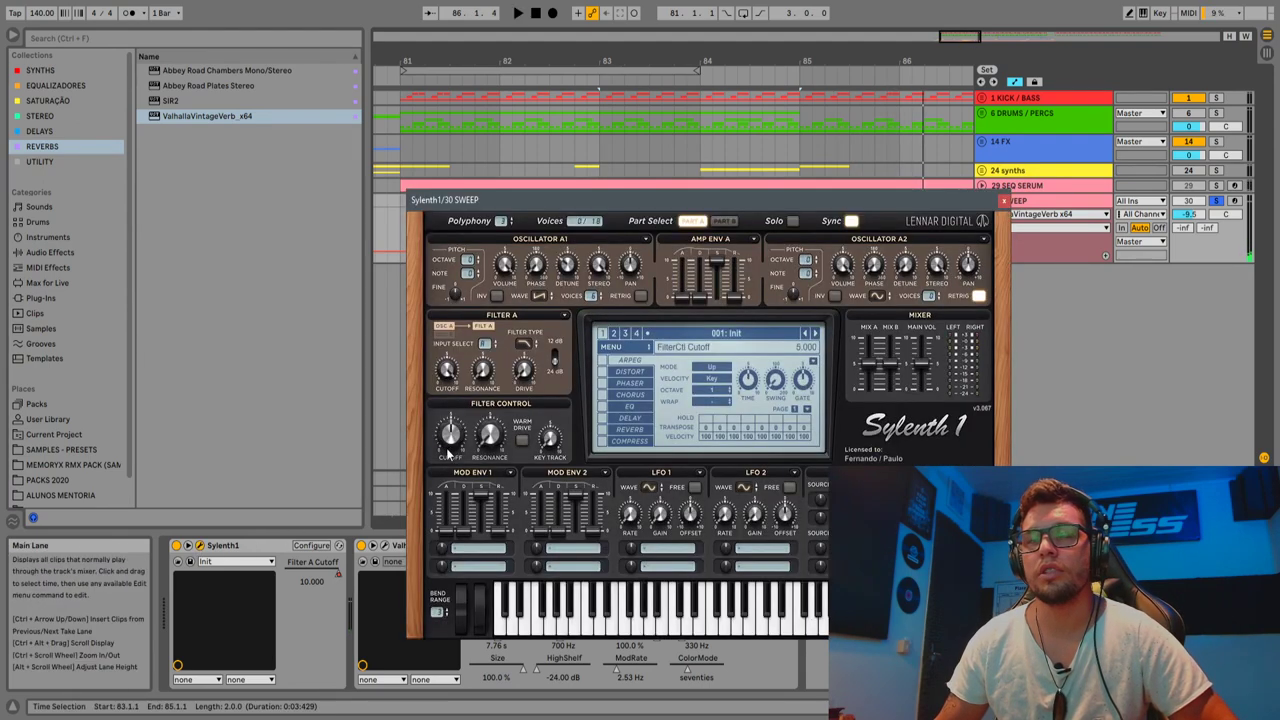
{"action": "key", "text": "space"}
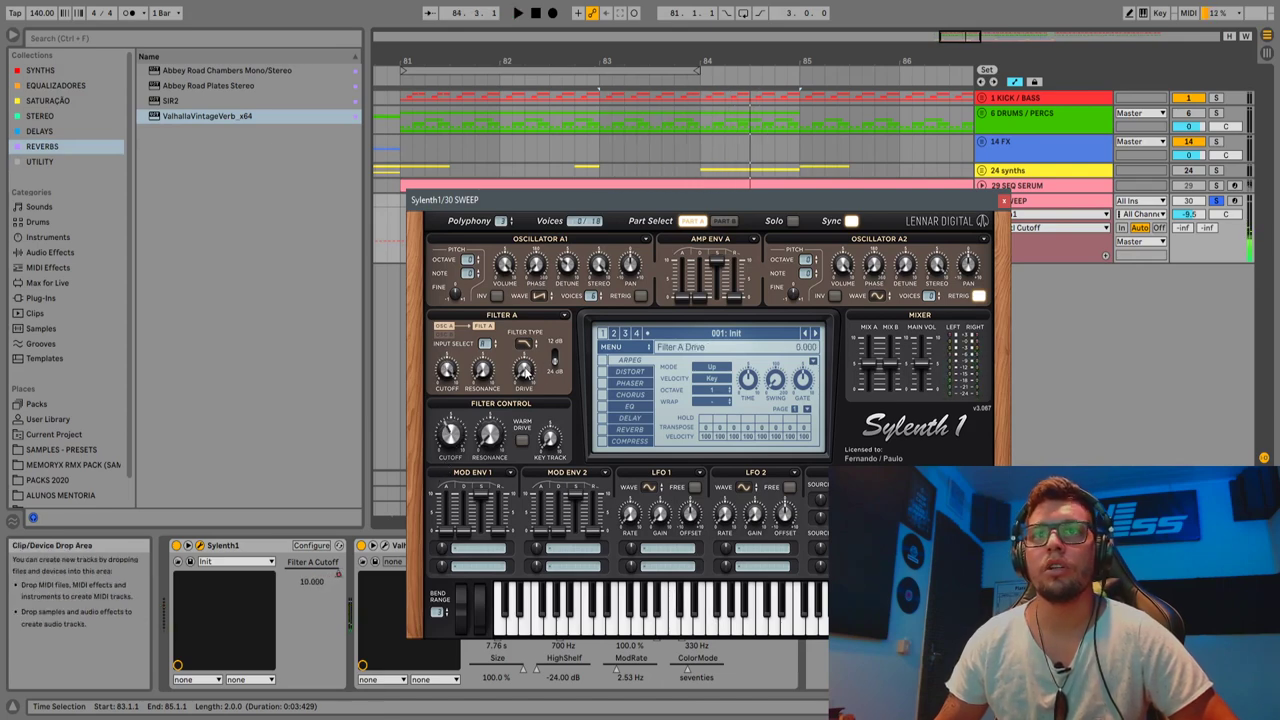
Adjust Sylenth1's Filter A drive while auditioning the sweep, and lower the SWEEP track's volume to -10.2 dB.
{"action": "left_click_drag", "start_coordinate": [536, 329], "coordinate": [538, 325]}
{"action": "key", "text": "space"}
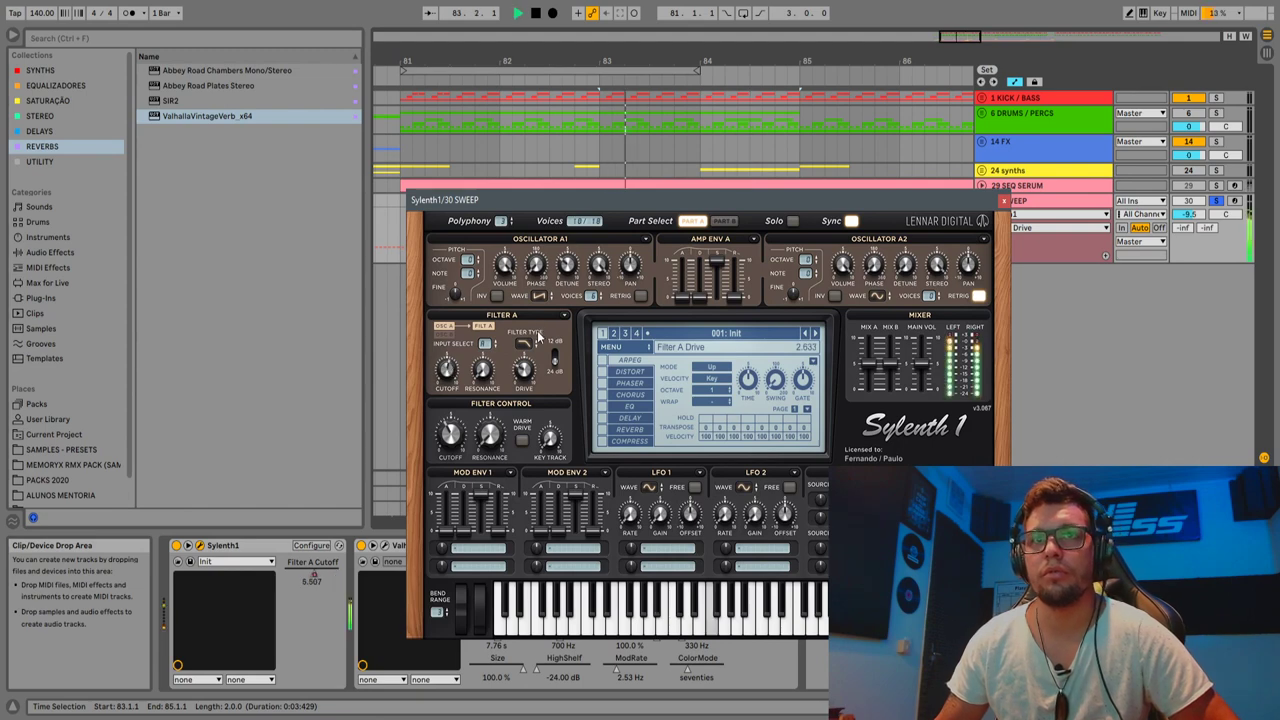
{"action": "left_click_drag", "start_coordinate": [521, 383], "coordinate": [520, 405]}
{"action": "key", "text": "space"}
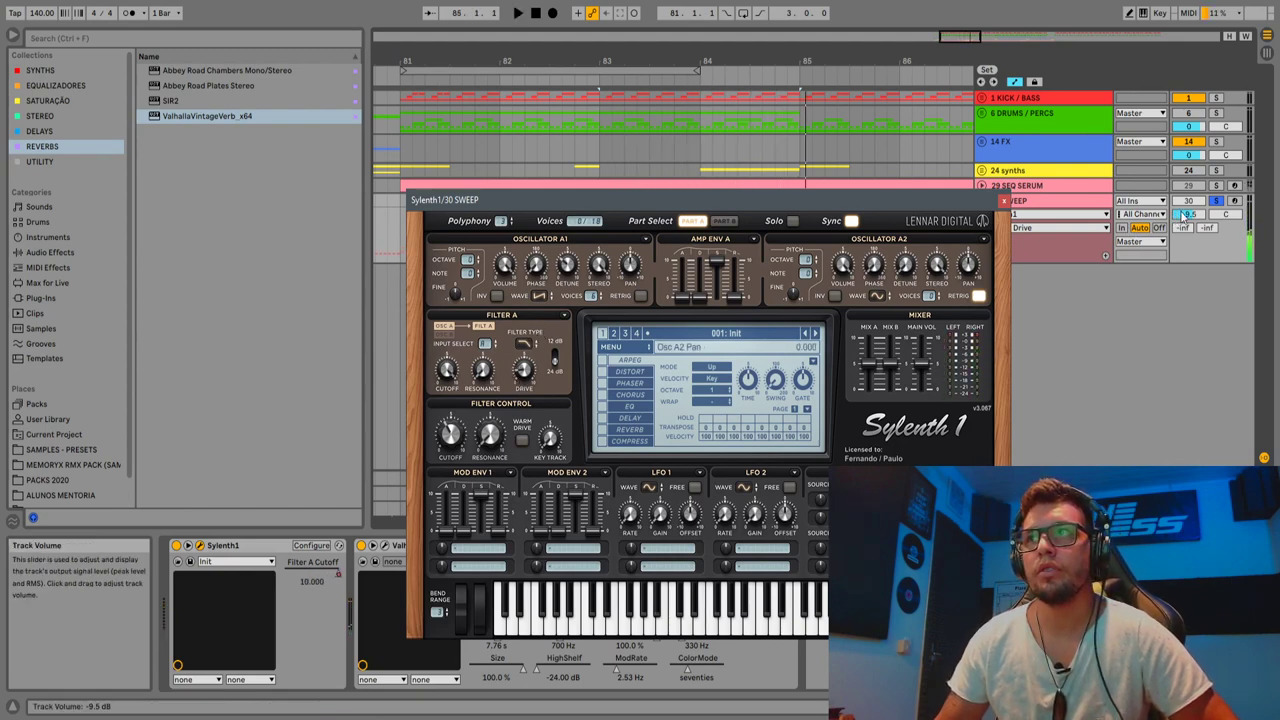
{"action": "left_click_drag", "start_coordinate": [1188, 214], "coordinate": [1188, 218]}
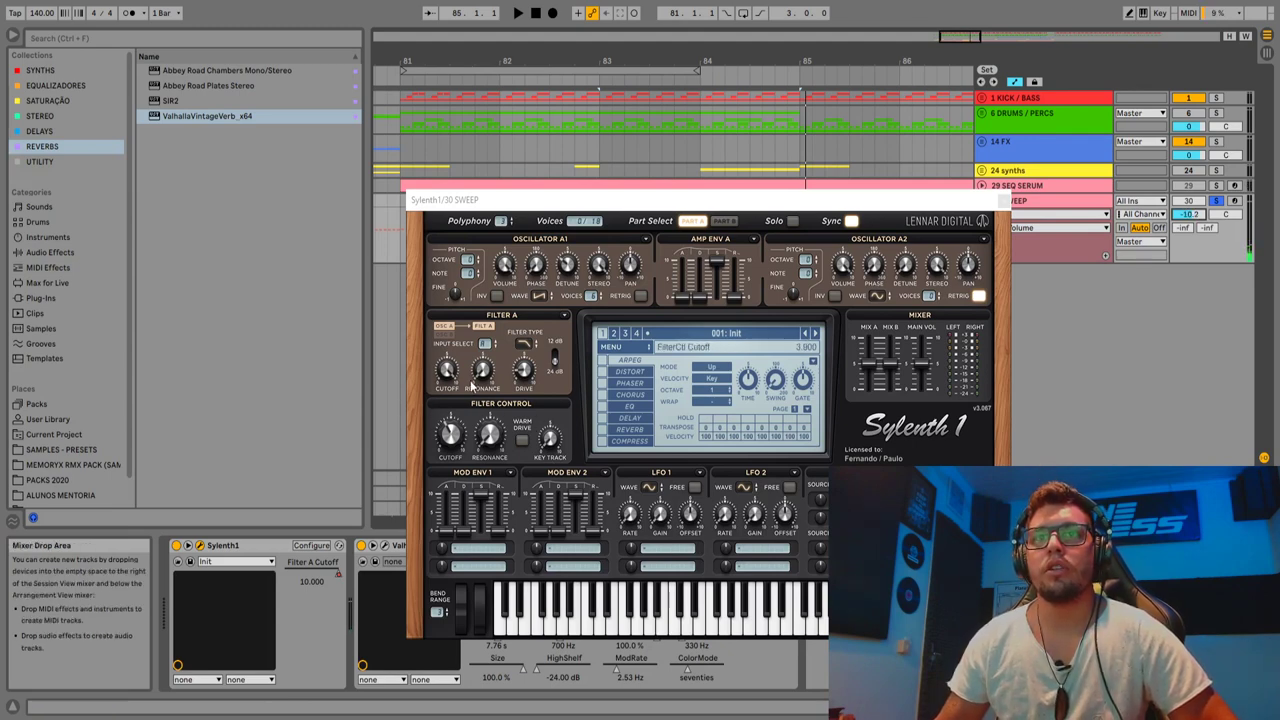
Adjust Sylenth1's Filter A resonance, play the sweep to check it, and close the synth window.
{"action": "left_click_drag", "start_coordinate": [483, 372], "coordinate": [508, 288]}
{"action": "key", "text": "space"}
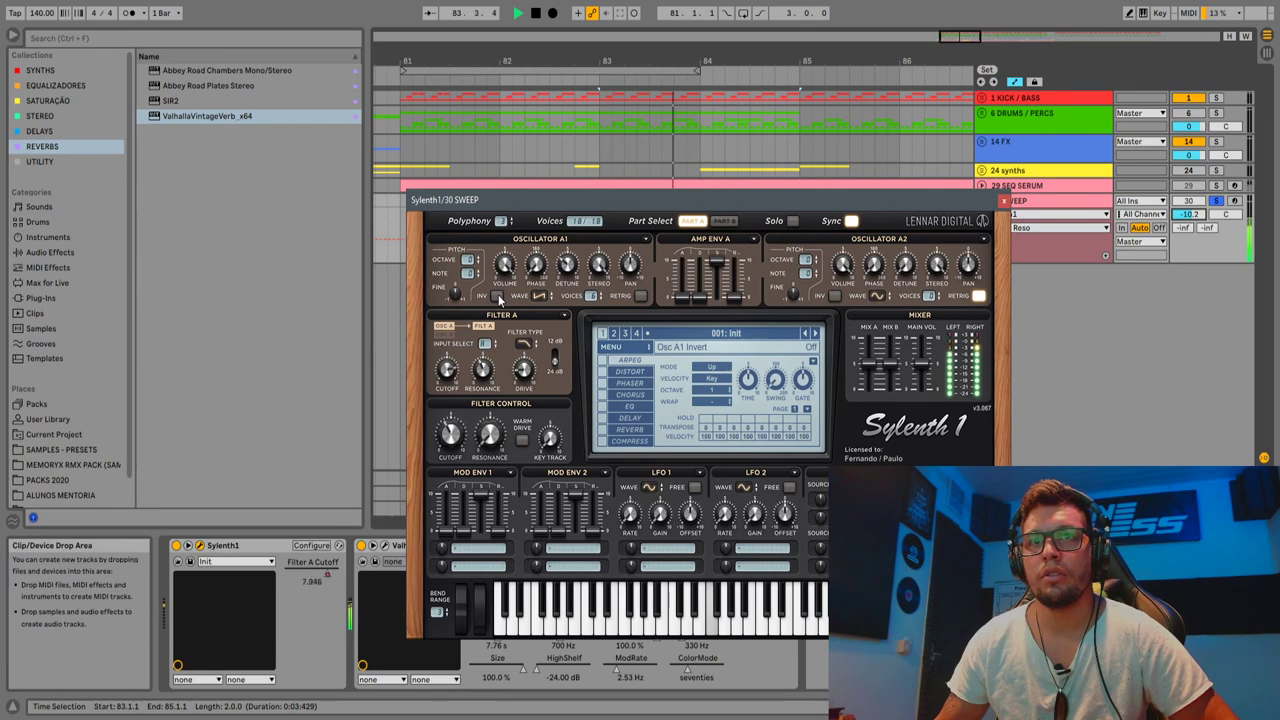
{"action": "left_click", "coordinate": [1004, 201]}
{"action": "key", "text": "space"}
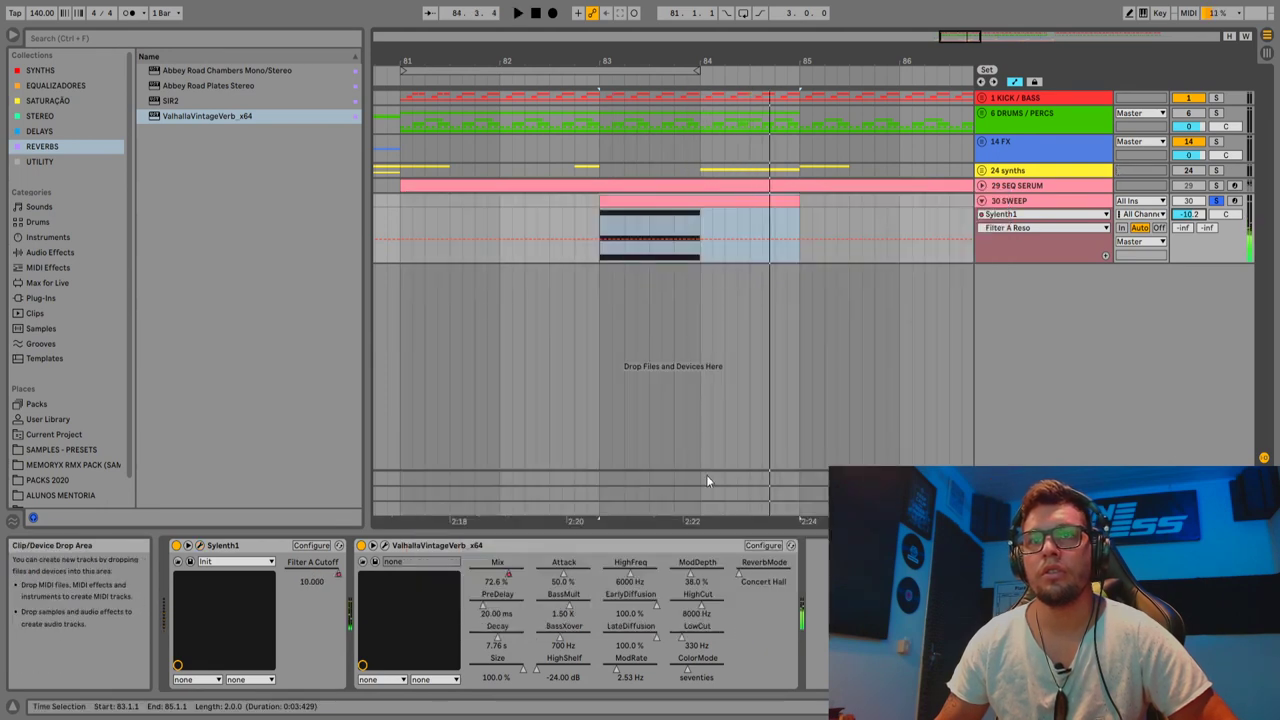
Lower the reverb's Mix automation over the SWEEP clip at bar 83 and to about 50 % at bar 84.
{"action": "left_click", "coordinate": [510, 585]}
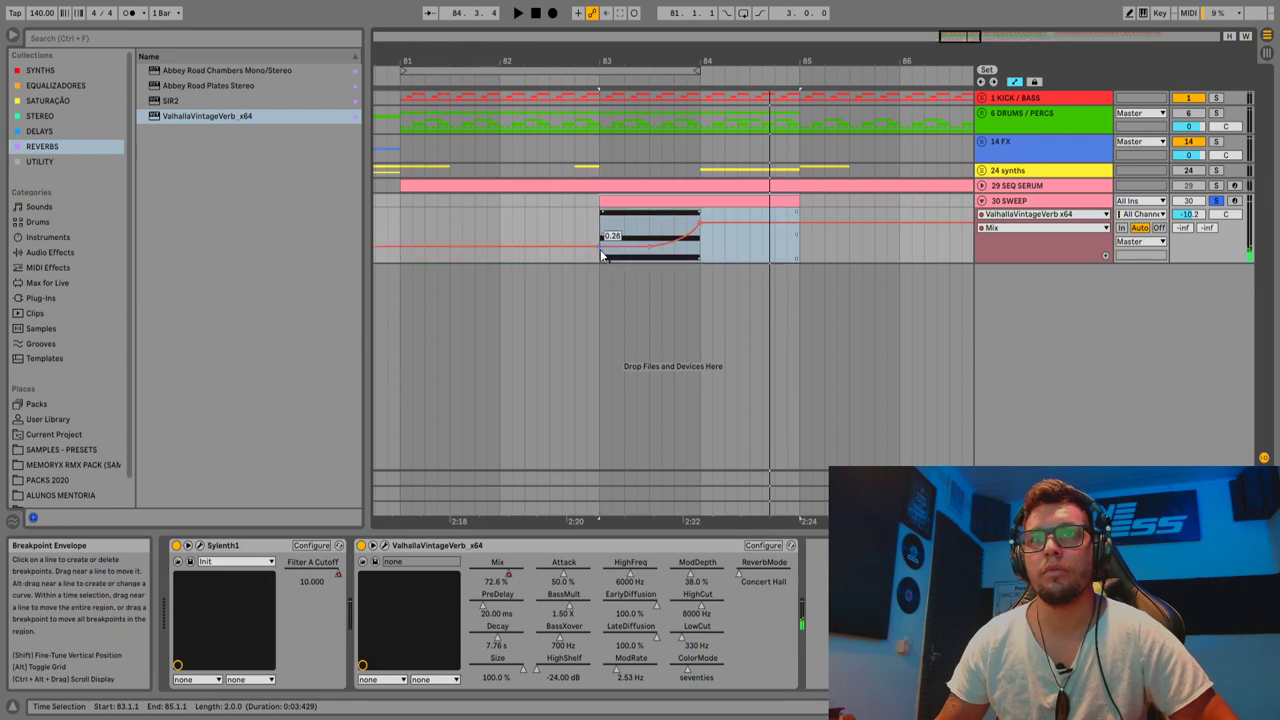
{"action": "left_click_drag", "start_coordinate": [600, 249], "coordinate": [600, 260]}
{"action": "key", "text": "space"}
{"action": "left_click_drag", "start_coordinate": [700, 222], "coordinate": [700, 235]}
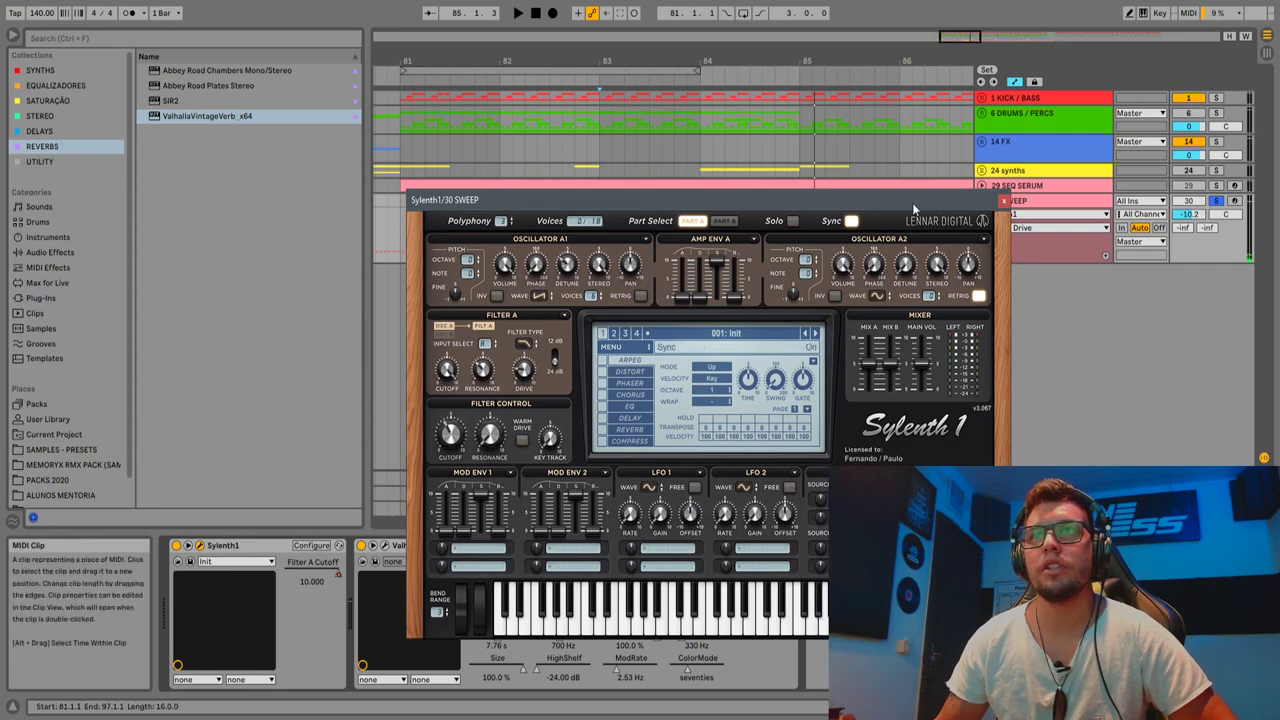
Close Sylenth1 and insert the FabFilter Pro-Q 3 equalizer between Sylenth1 and the reverb on the SWEEP track.
{"action": "left_click_drag", "start_coordinate": [940, 200], "coordinate": [906, 145]}
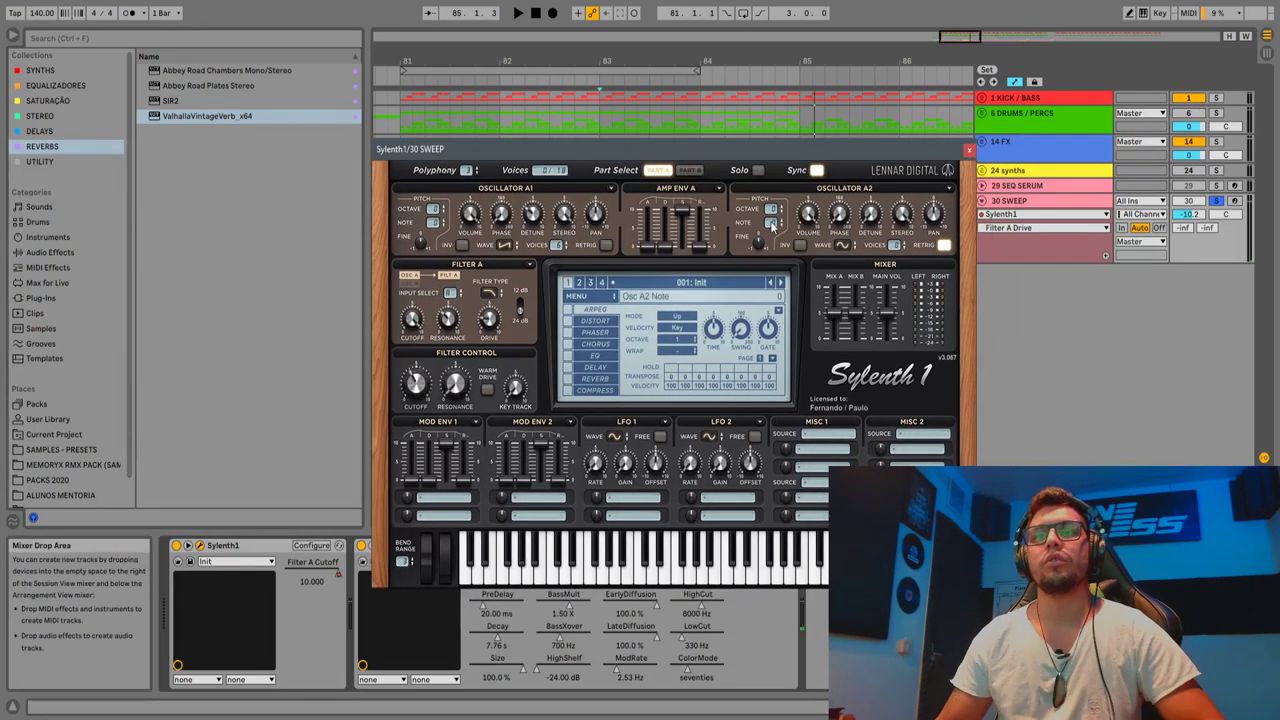
{"action": "left_click", "coordinate": [968, 152]}
{"action": "left_click", "coordinate": [88, 86]}
{"action": "left_click", "coordinate": [187, 72]}
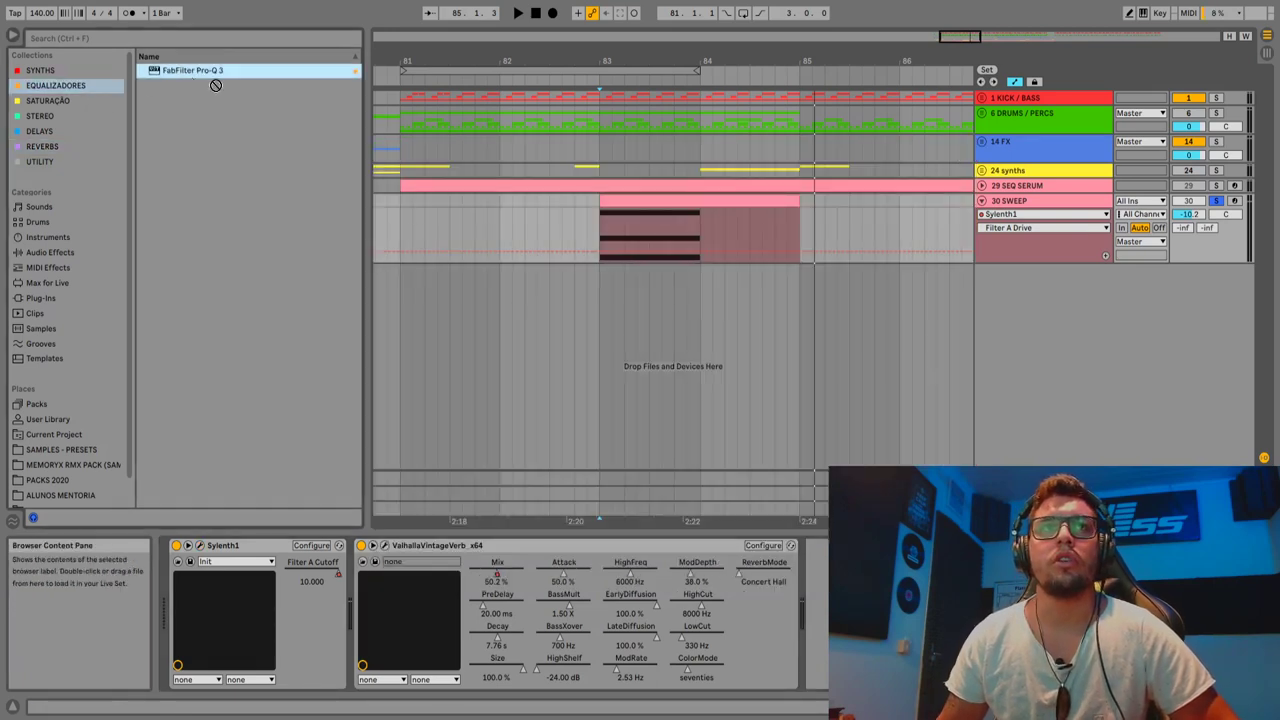
{"action": "double_click", "coordinate": [187, 72]}
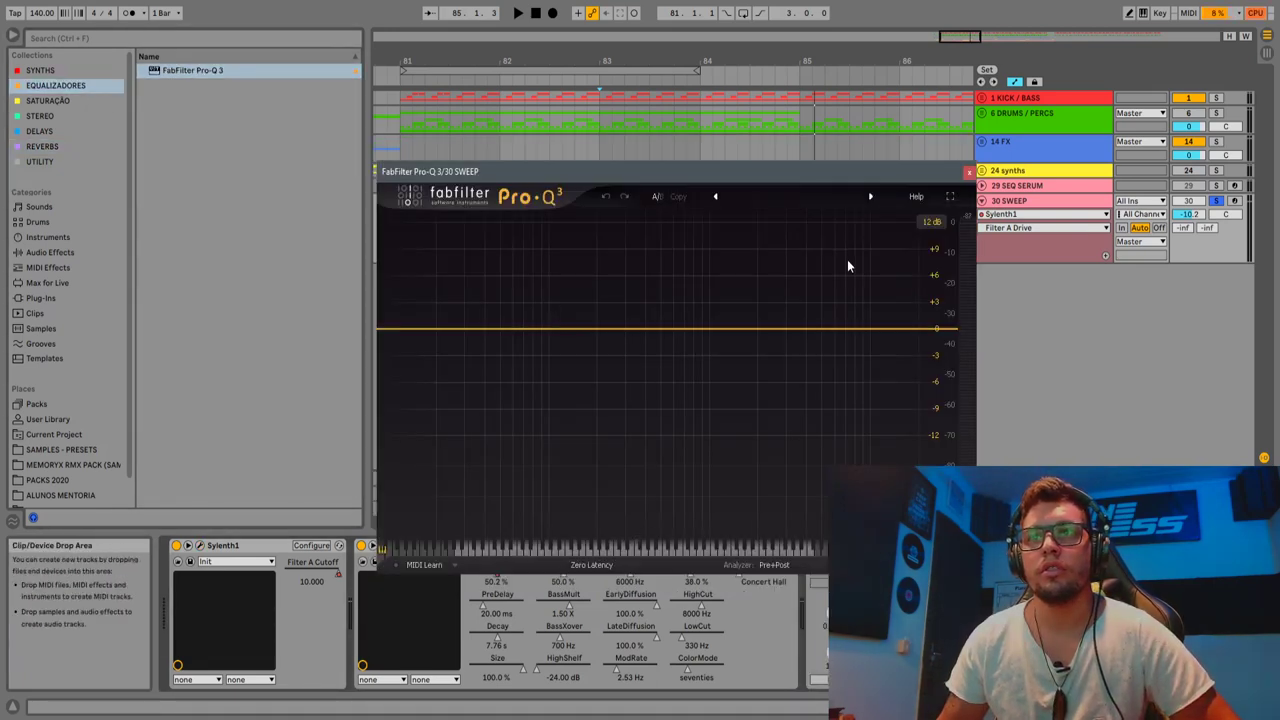
{"action": "left_click_drag", "start_coordinate": [853, 180], "coordinate": [885, 85]}
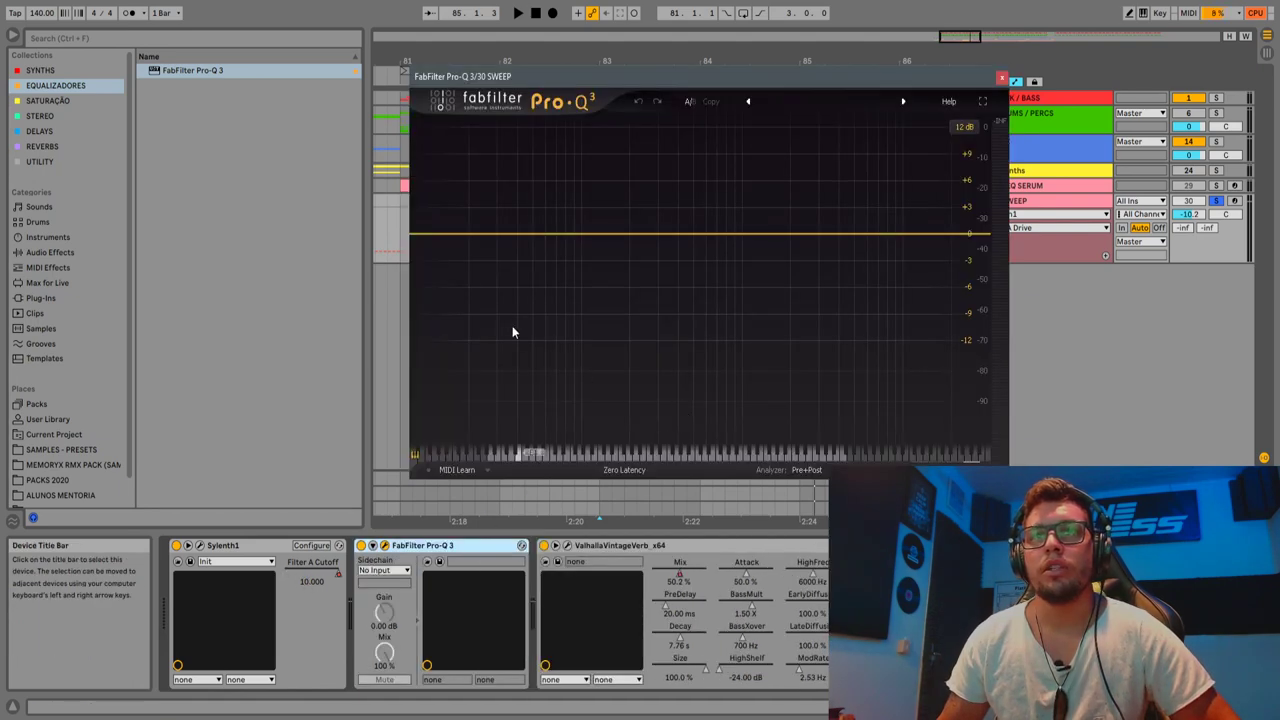
Add a 12 dB/oct low cut at about 280 Hz in Pro-Q 3 while auditioning the sweep, and close its window.
{"action": "left_click_drag", "start_coordinate": [434, 238], "coordinate": [659, 237]}
{"action": "key", "text": "space"}
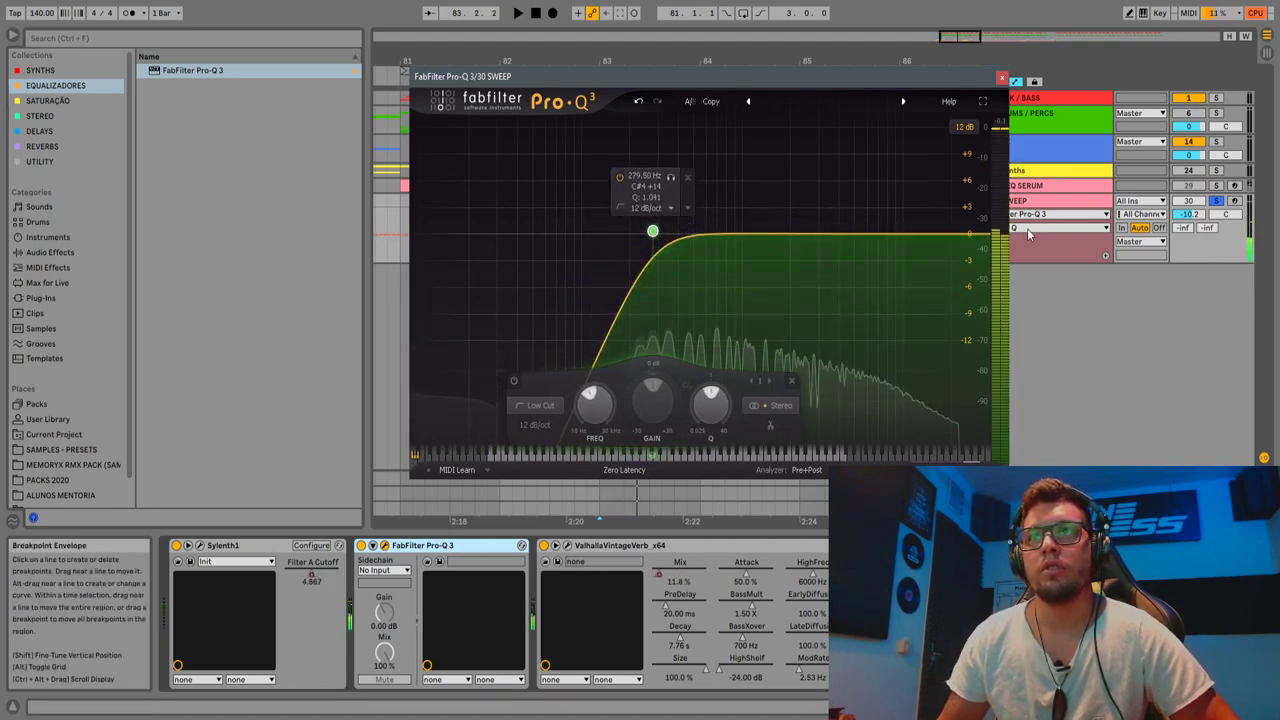
{"action": "left_click_drag", "start_coordinate": [988, 238], "coordinate": [893, 228]}
{"action": "left_click", "coordinate": [1002, 78]}
{"action": "key", "text": "space"}
Show Sylenth1's Filter A Cutoff automation on the SWEEP track, adjust its breakpoint just before bar 83 and play the sweep.
{"action": "key", "text": "a"}
{"action": "left_click", "coordinate": [1022, 232]}
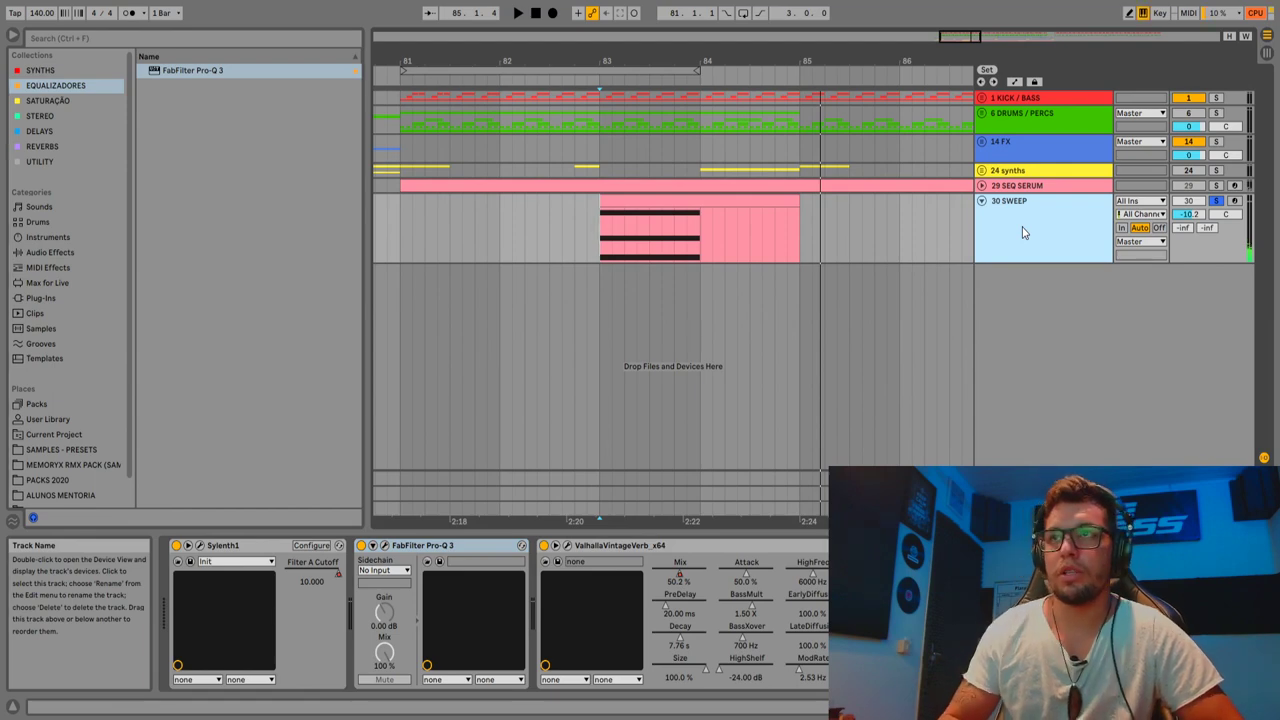
{"action": "key", "text": "a"}
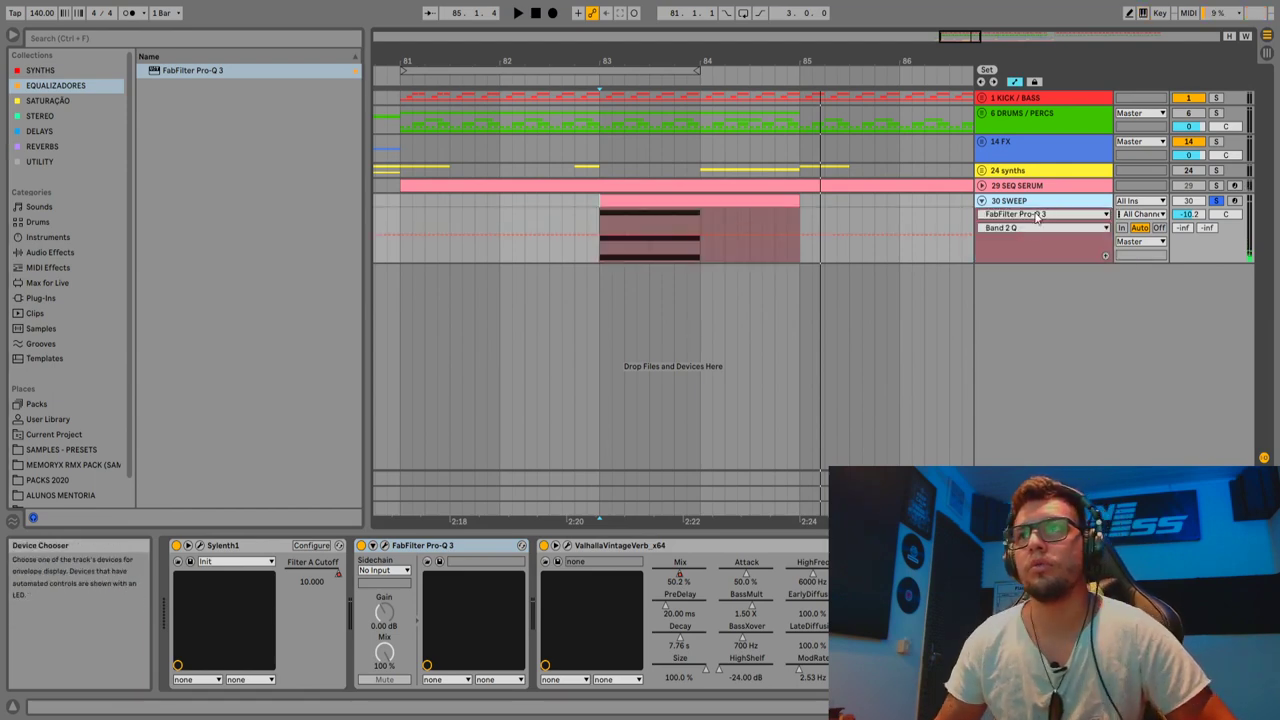
{"action": "left_click", "coordinate": [1022, 214]}
{"action": "left_click", "coordinate": [1030, 240]}
{"action": "left_click", "coordinate": [1030, 228]}
{"action": "left_click", "coordinate": [1020, 252]}
{"action": "left_click_drag", "start_coordinate": [607, 62], "coordinate": [616, 142]}
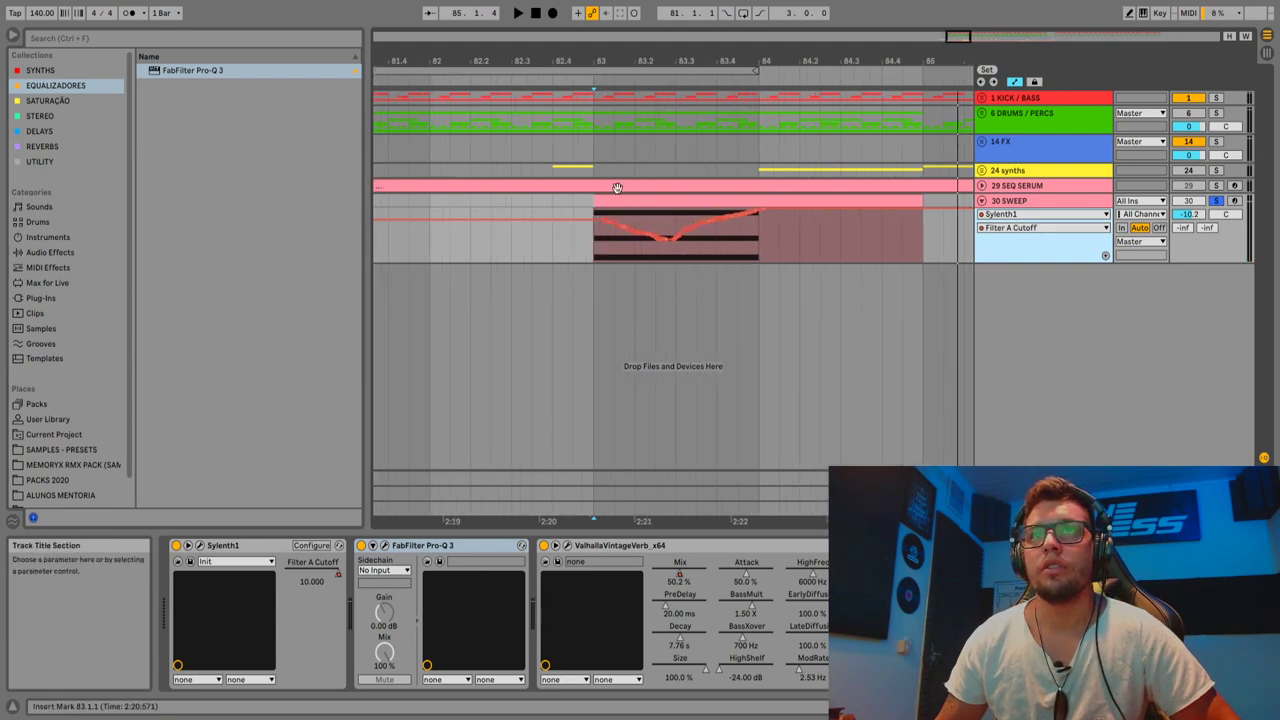
{"action": "left_click_drag", "start_coordinate": [562, 228], "coordinate": [584, 221]}
{"action": "key", "text": "space"}
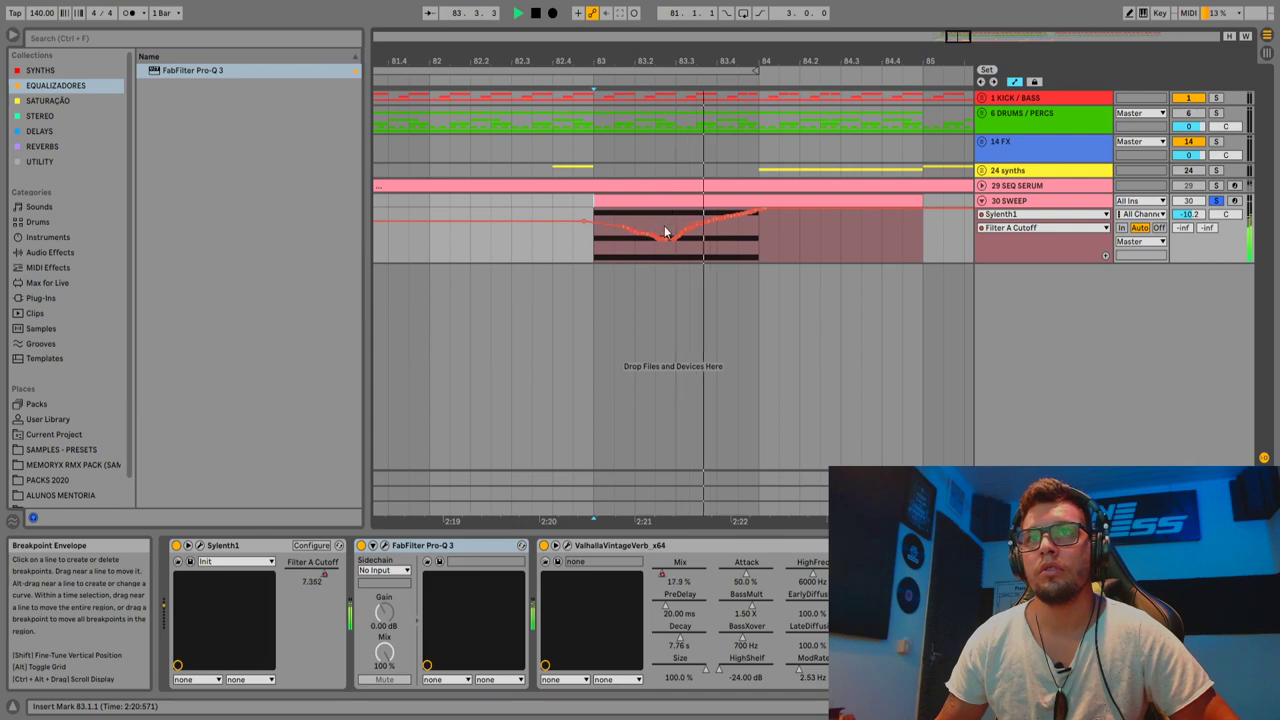
{"action": "key", "text": "space"}
Collapse the EQ and reverb devices, add the ColourCopy delay after them, turn its mix fully down and close its window.
{"action": "double_click", "coordinate": [409, 548]}
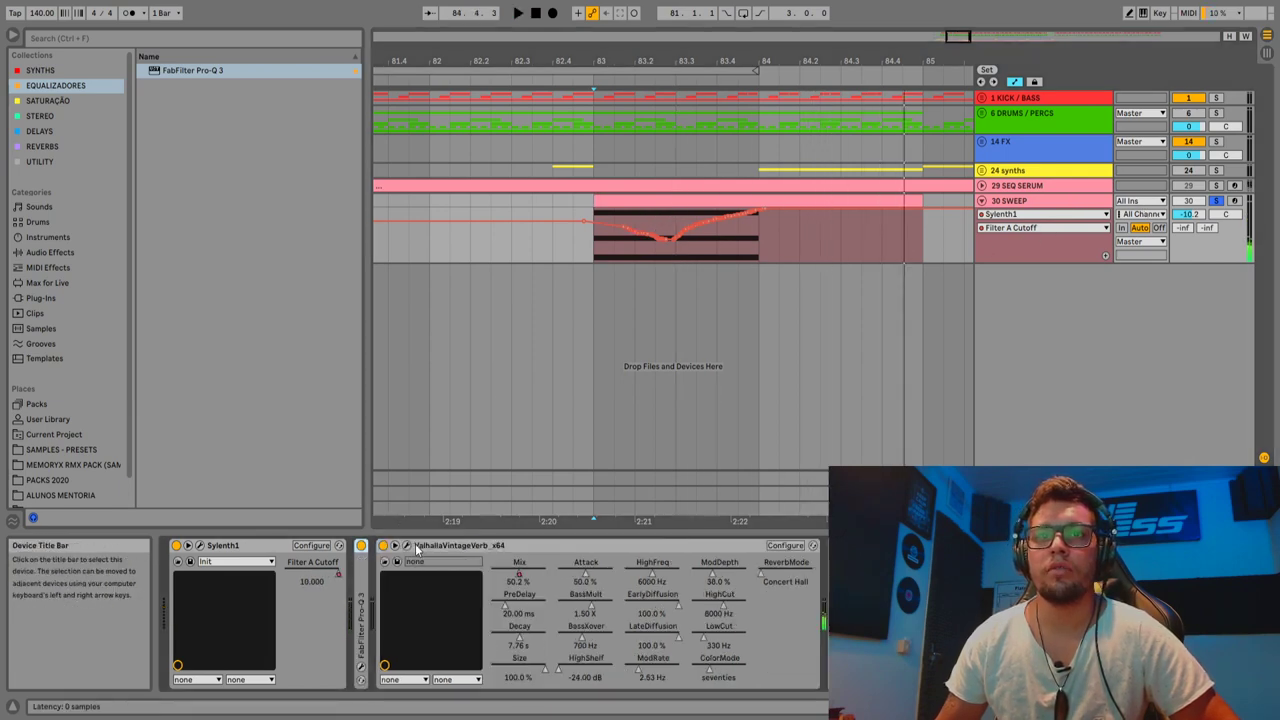
{"action": "double_click", "coordinate": [409, 548]}
{"action": "left_click", "coordinate": [50, 131]}
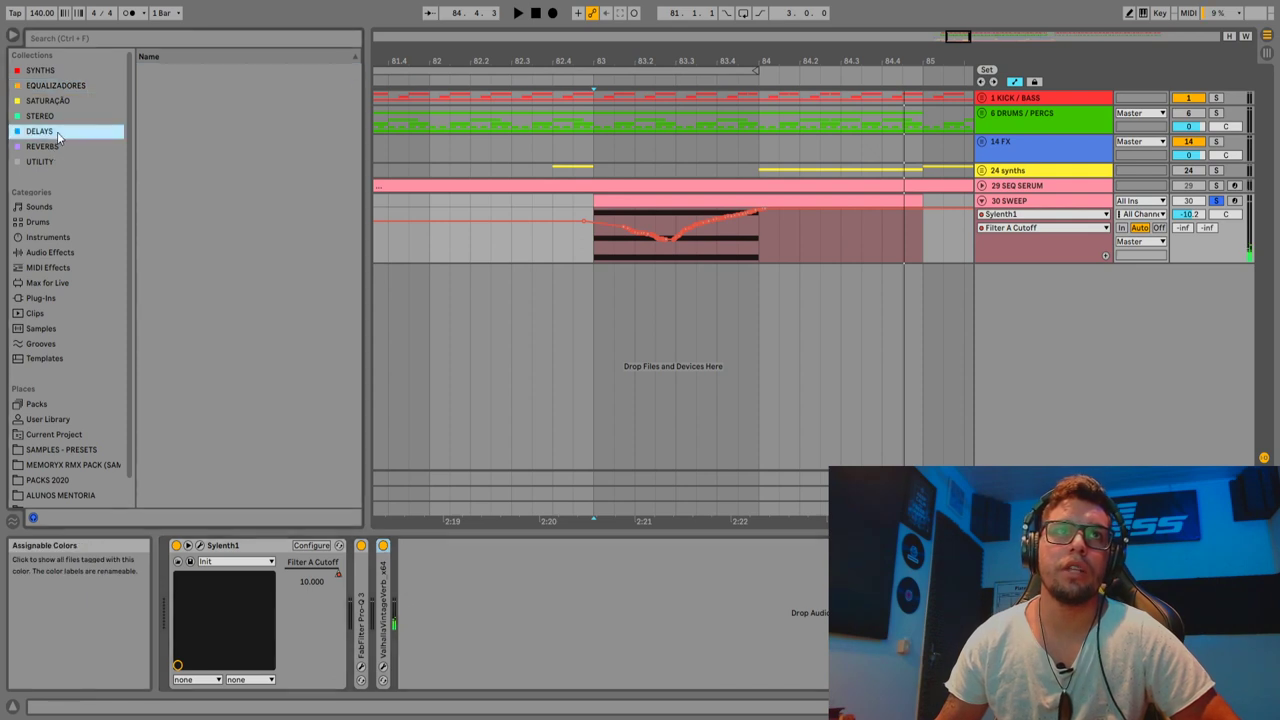
{"action": "double_click", "coordinate": [185, 72]}
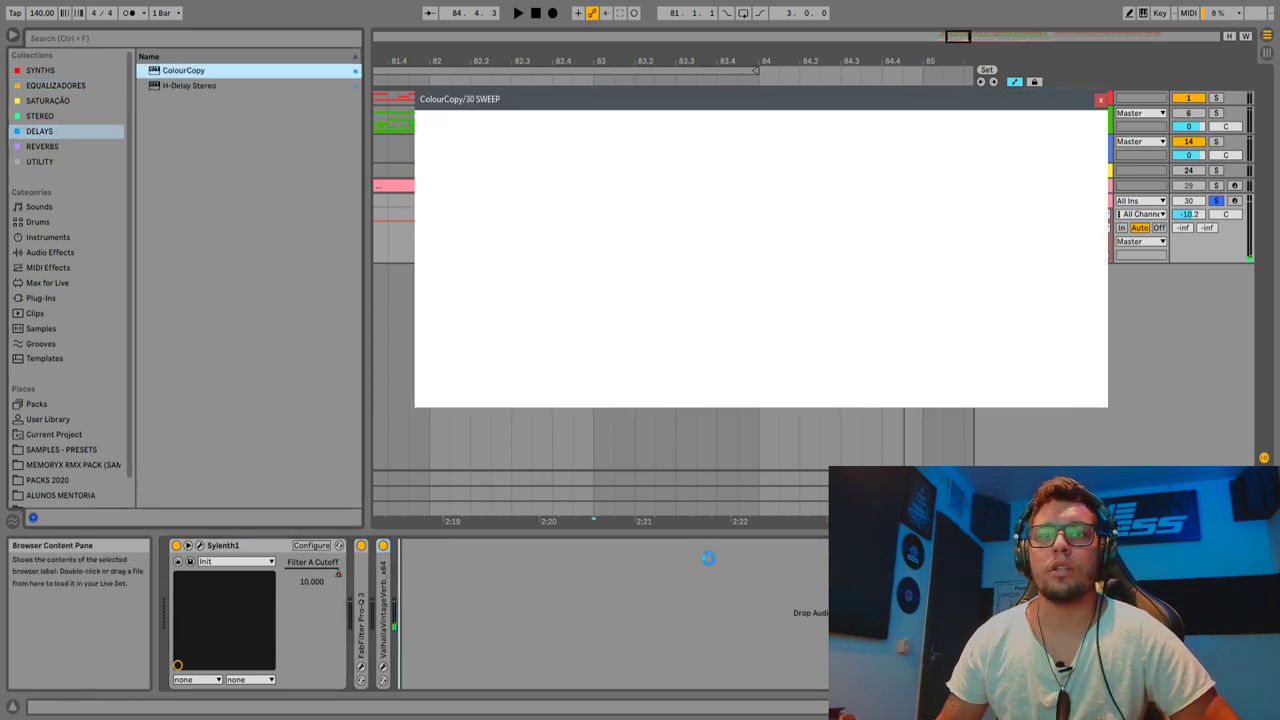
{"action": "left_click_drag", "start_coordinate": [983, 202], "coordinate": [961, 314]}
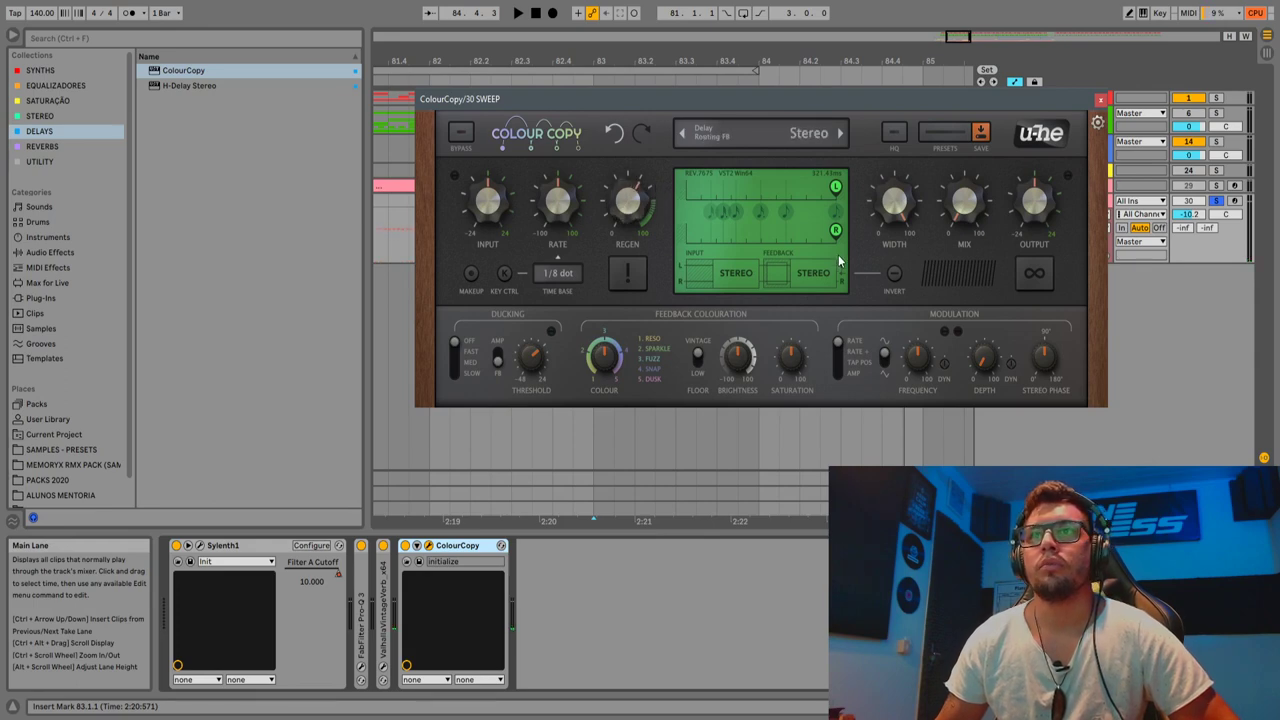
{"action": "left_click", "coordinate": [1101, 101]}
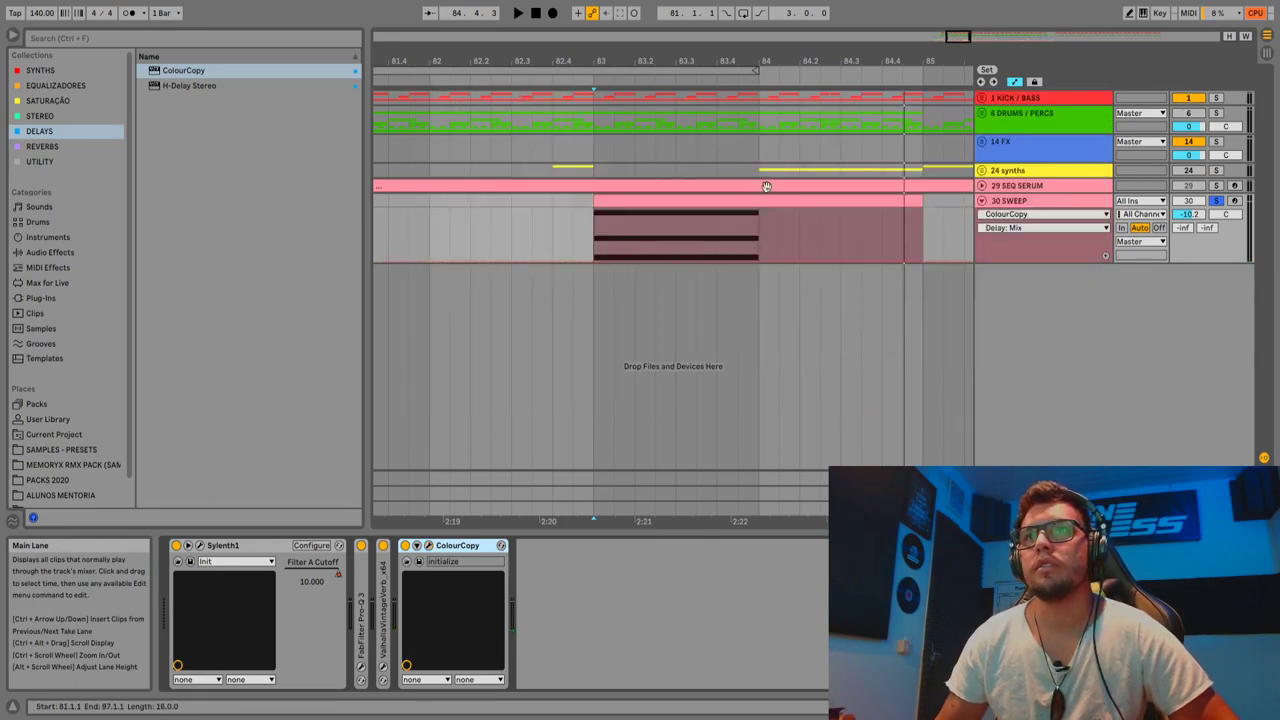
Automate ColourCopy's Delay: Mix to curve up from the middle of bar 83 to about 0.66 at bar 84, and play it.
{"action": "left_click", "coordinate": [677, 261]}
{"action": "left_click_drag", "start_coordinate": [758, 262], "coordinate": [758, 253]}
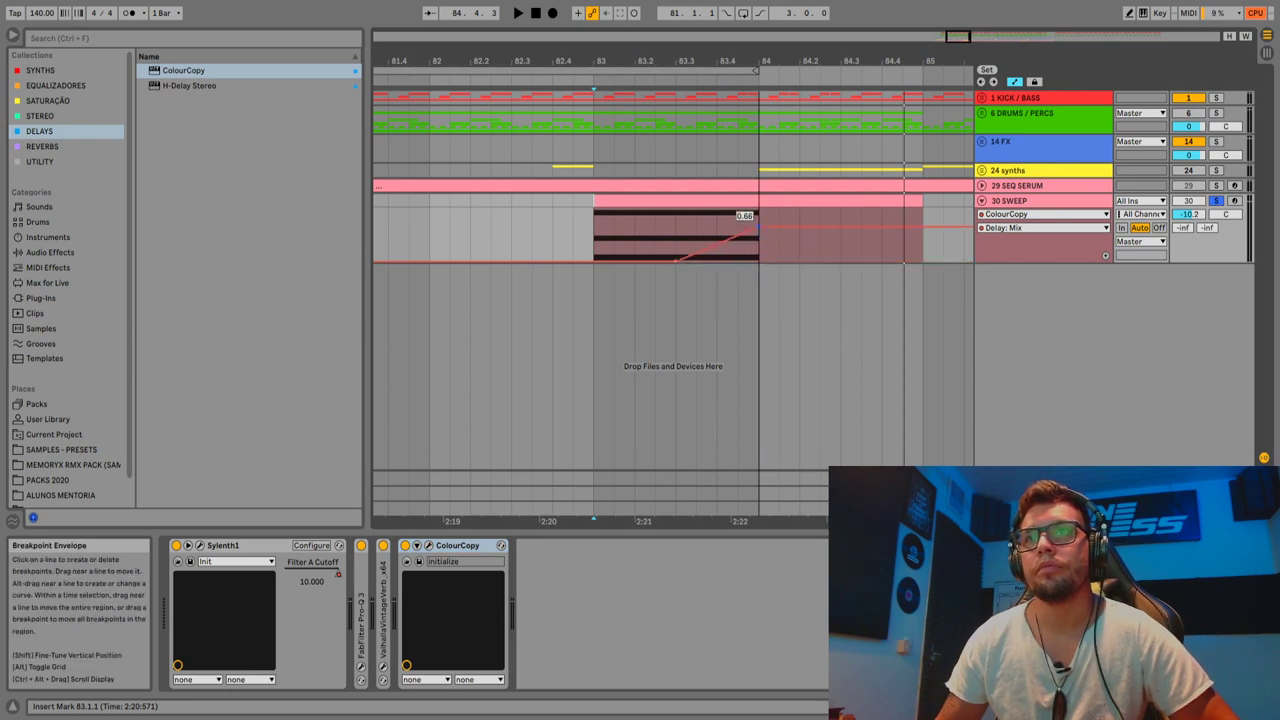
{"action": "key", "text": "space"}
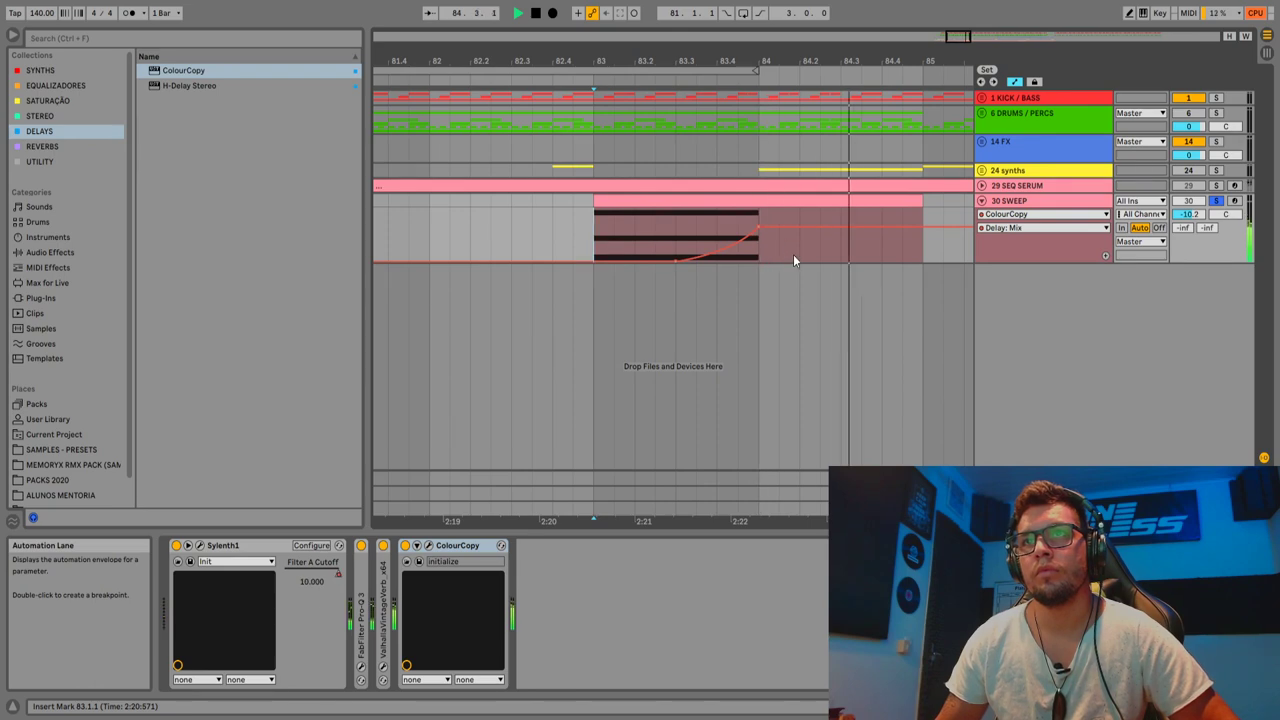
{"action": "left_click_drag", "start_coordinate": [868, 61], "coordinate": [703, 15]}
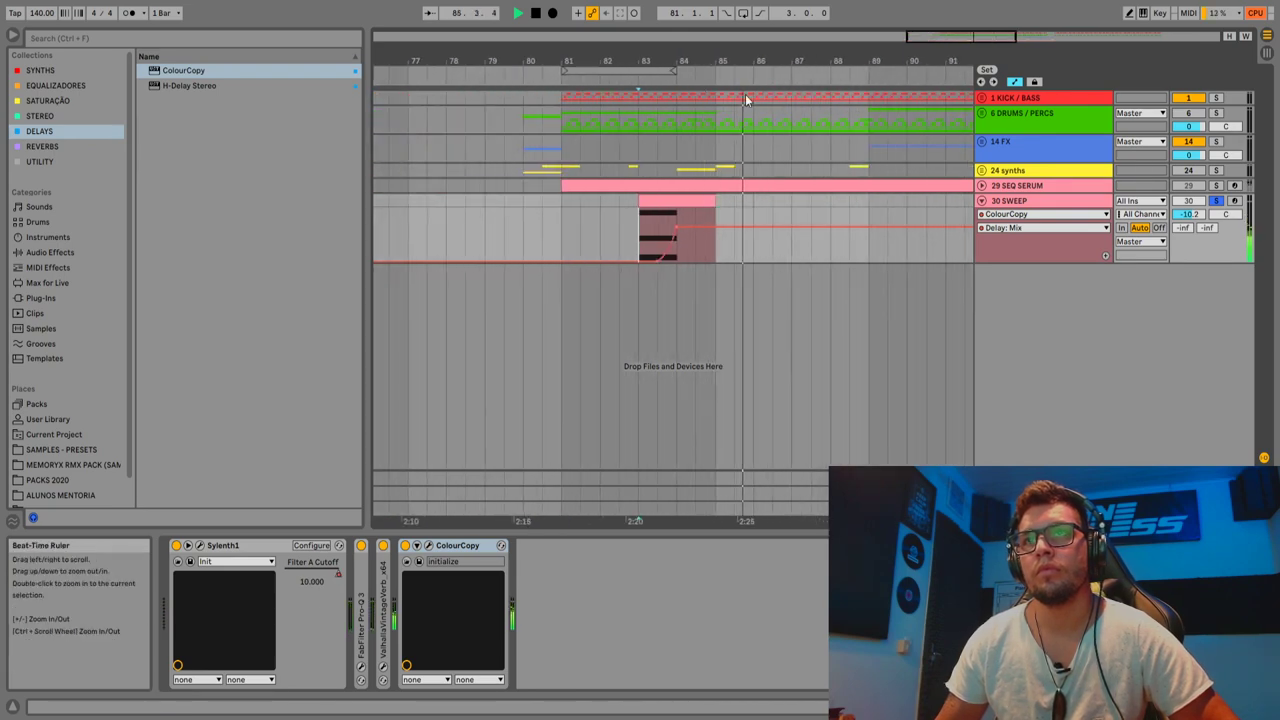
{"action": "key", "text": "space"}
Freeze the SWEEP track and flatten it to audio.
{"action": "right_click", "coordinate": [1016, 204]}
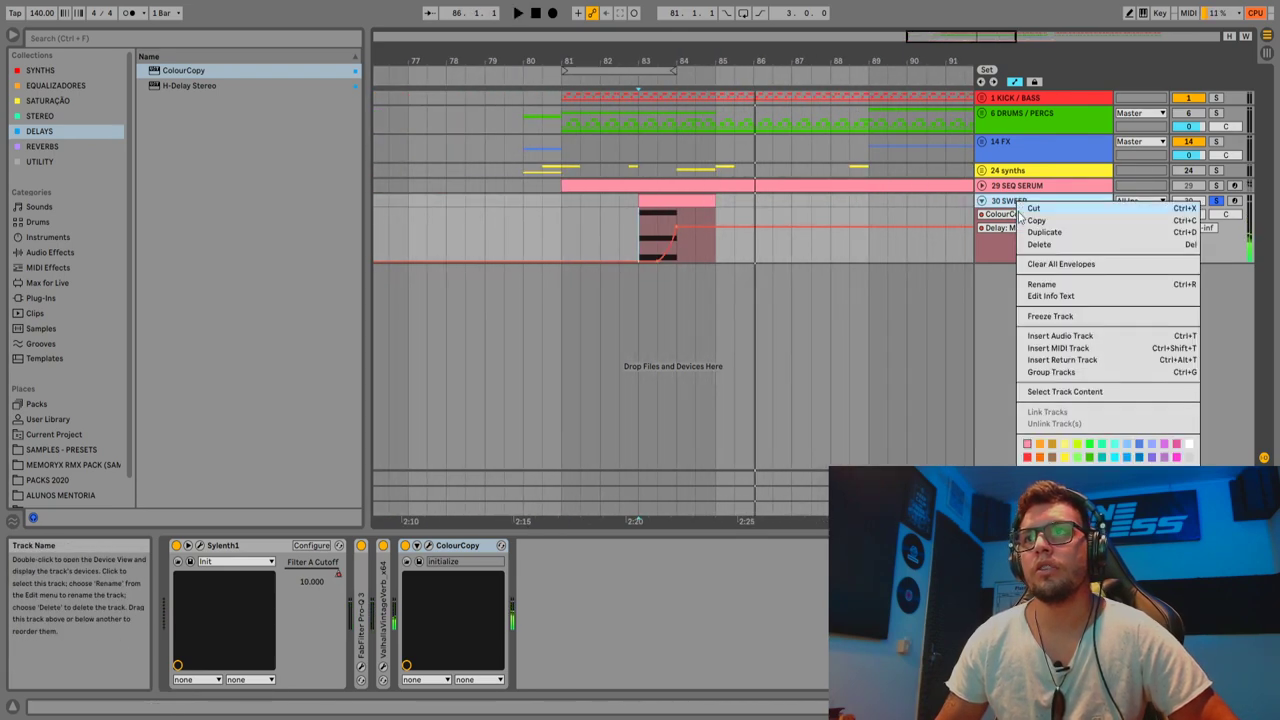
{"action": "left_click", "coordinate": [1045, 316]}
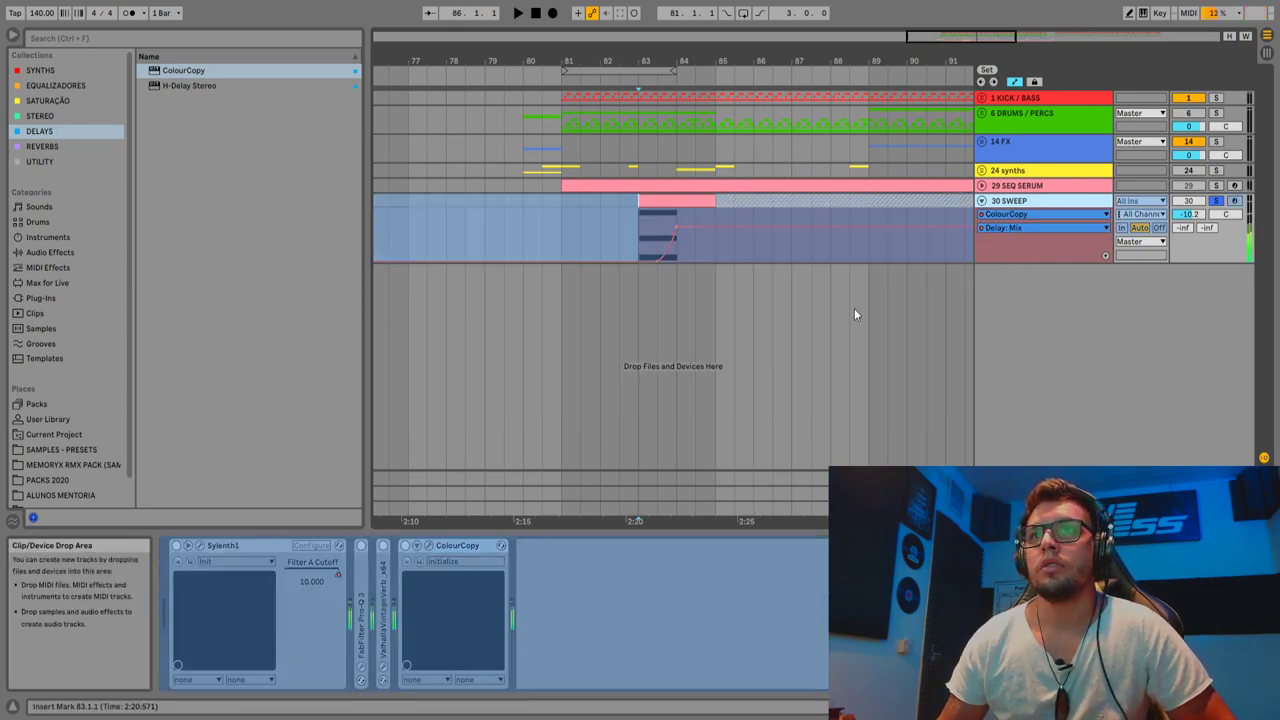
{"action": "right_click", "coordinate": [1051, 201]}
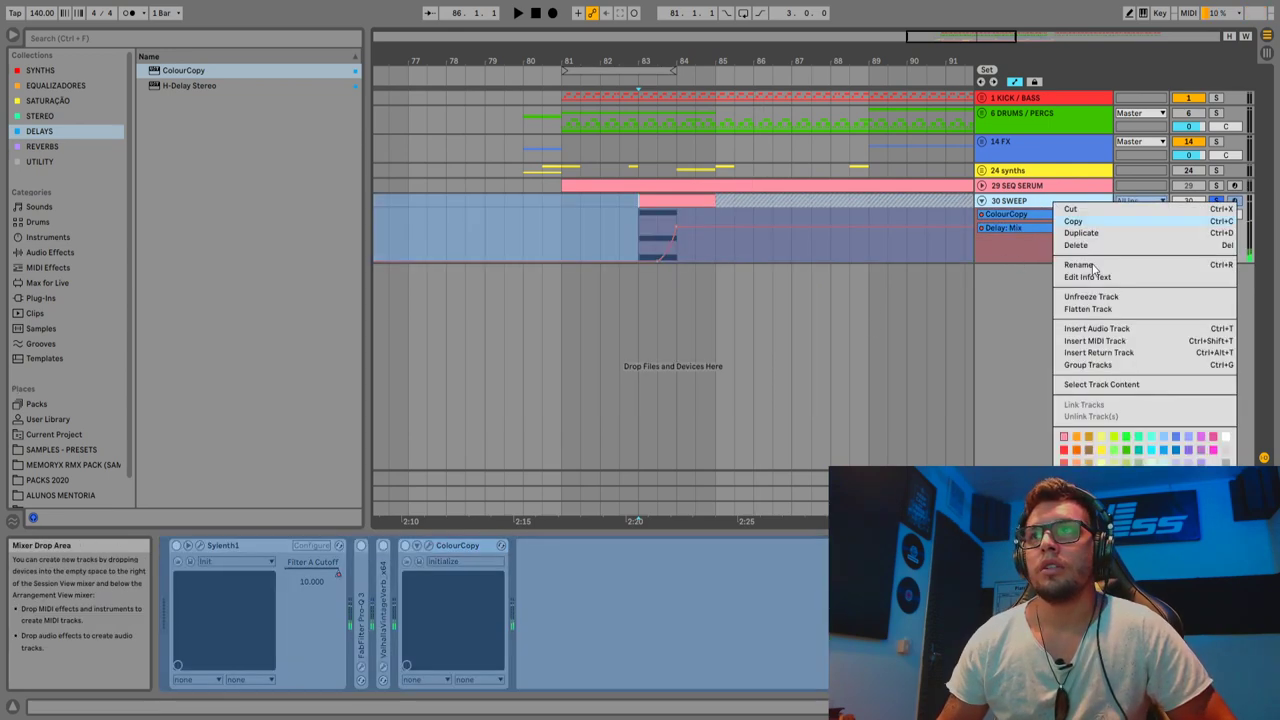
{"action": "left_click", "coordinate": [1097, 313]}
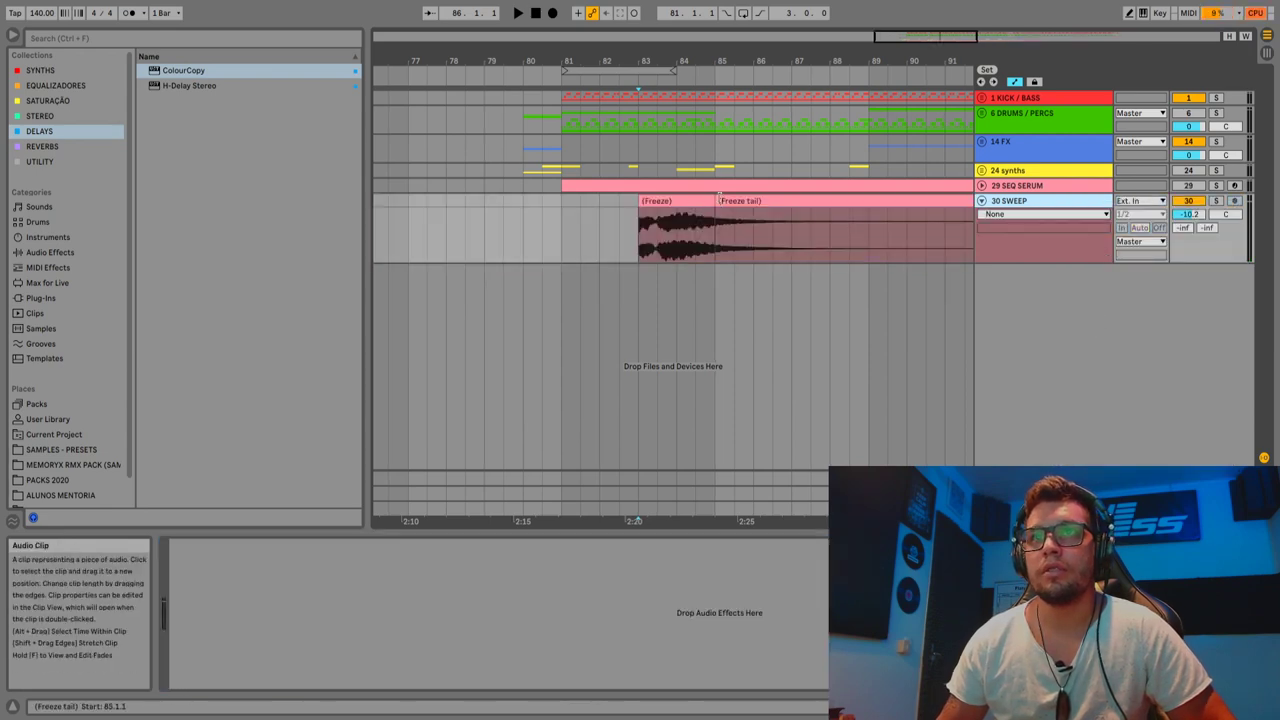
Play the flattened sweep audio and move it as a single clip to start at bar 80.
{"action": "left_click_drag", "start_coordinate": [664, 61], "coordinate": [720, 55]}
{"action": "left_click", "coordinate": [636, 215]}
{"action": "key", "text": "space"}
{"action": "key", "text": "space"}
{"action": "left_click_drag", "start_coordinate": [756, 203], "coordinate": [680, 212]}
{"action": "left_click", "coordinate": [527, 237]}
Play the sweep together with the other tracks and lower the SWEEP track's volume to -11.6 dB.
{"action": "key", "text": "space"}
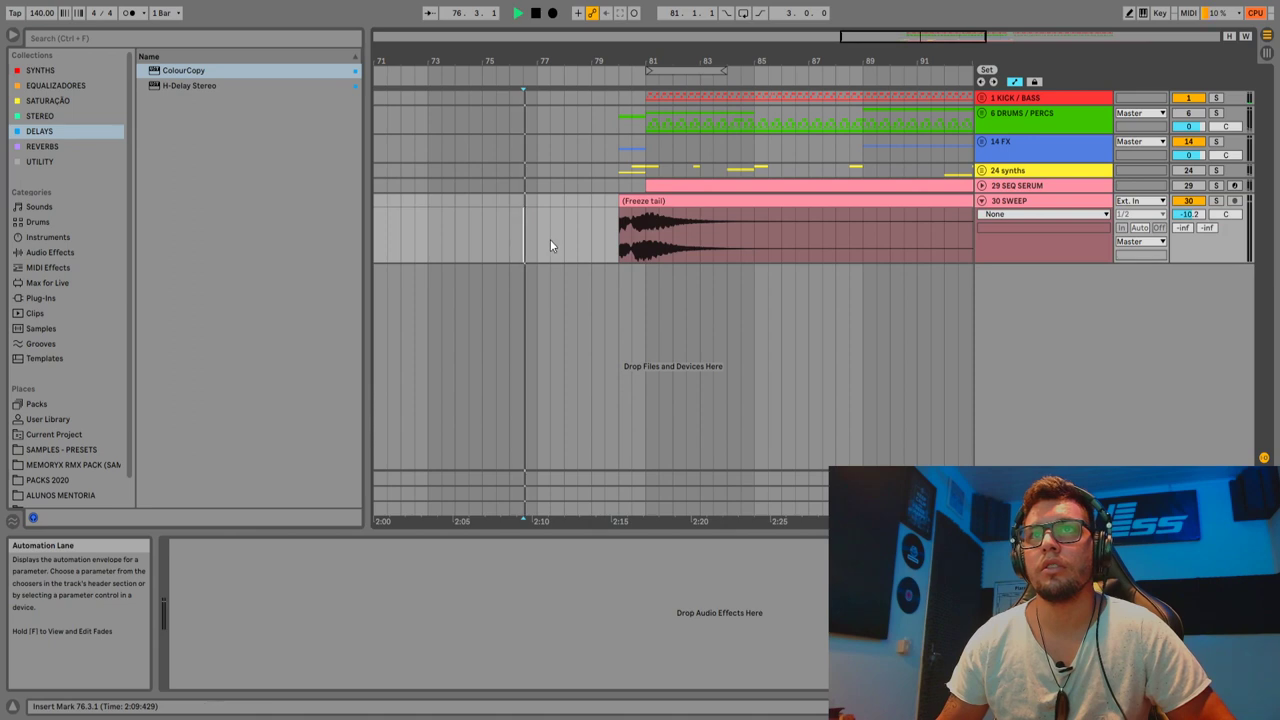
{"action": "left_click", "coordinate": [607, 216]}
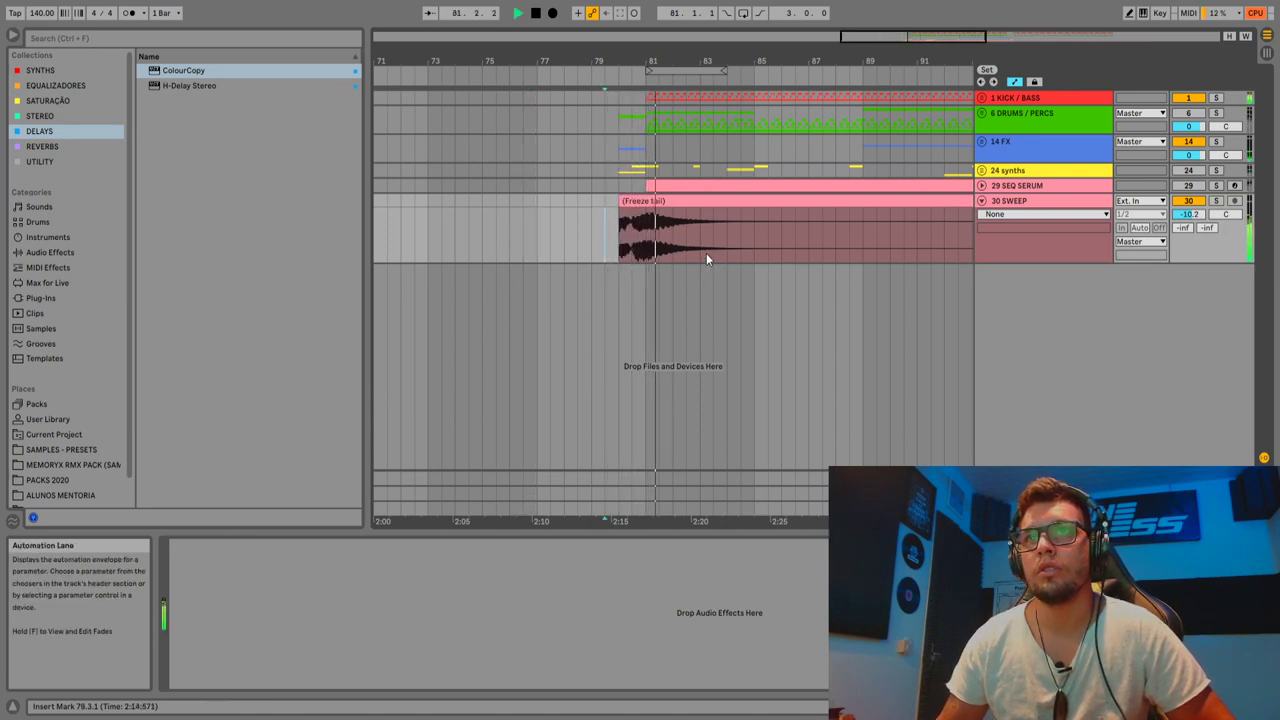
{"action": "left_click_drag", "start_coordinate": [793, 61], "coordinate": [587, 44]}
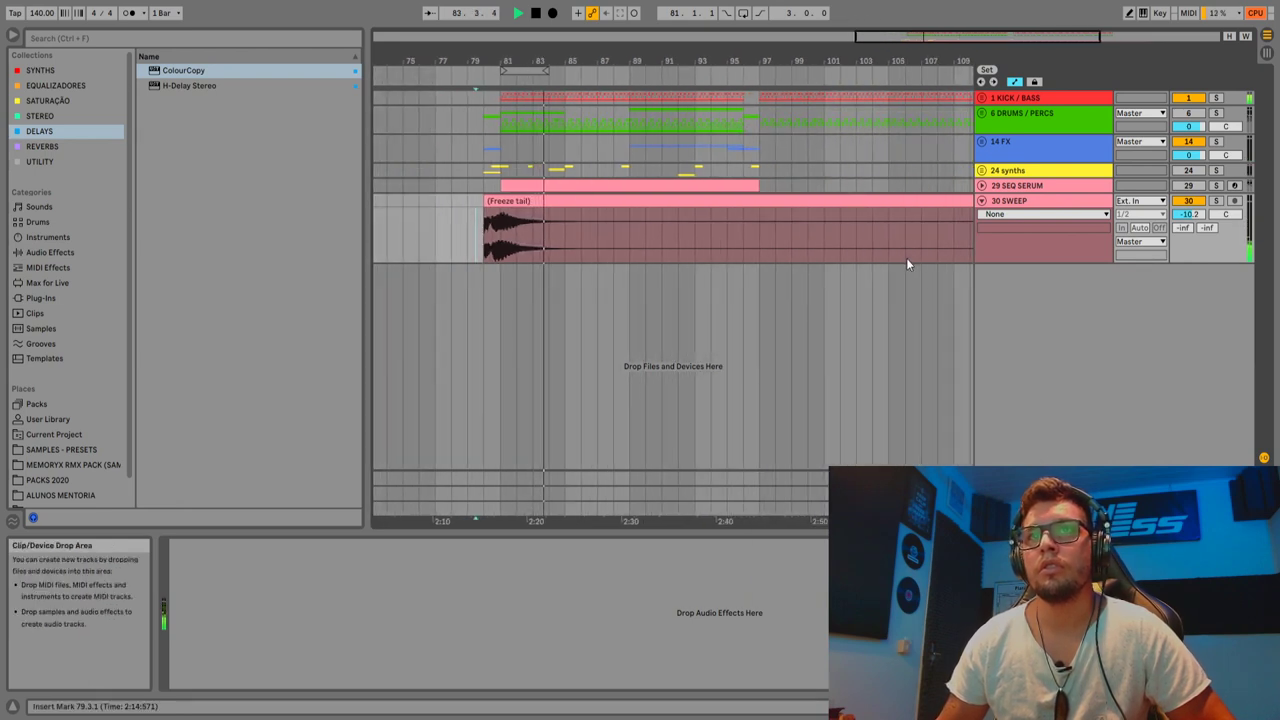
{"action": "left_click_drag", "start_coordinate": [1188, 214], "coordinate": [1188, 221]}
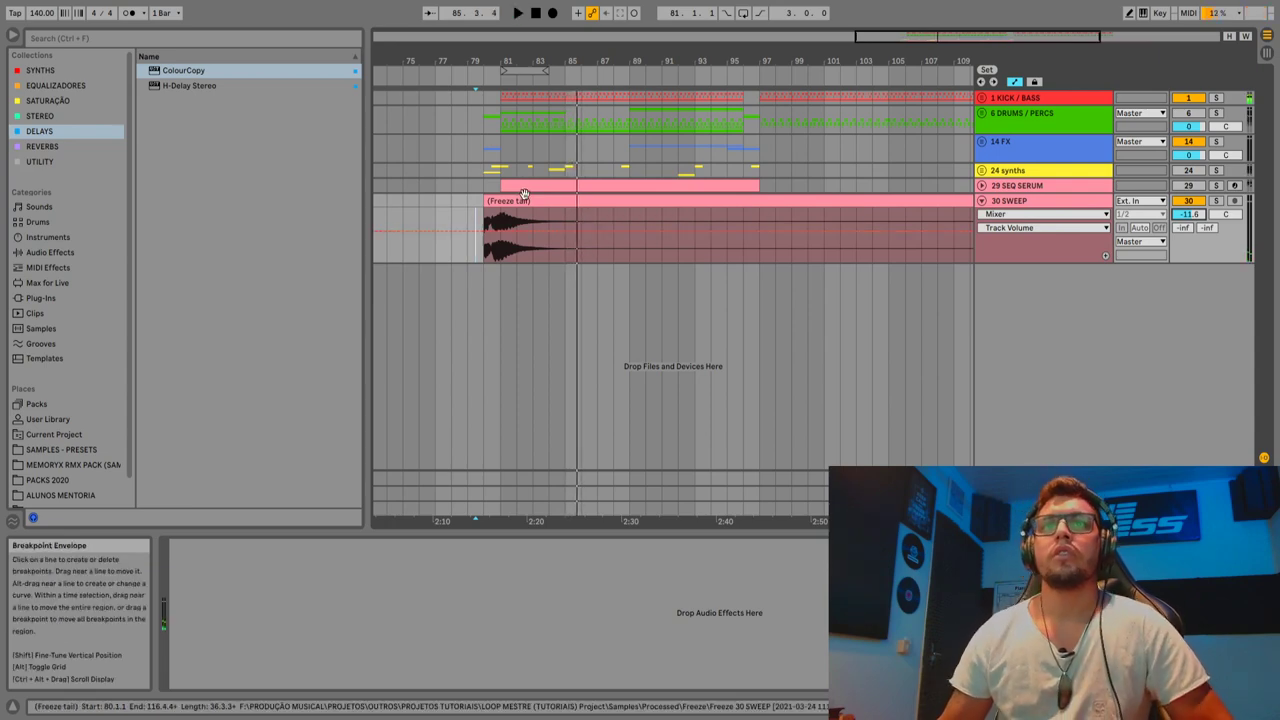
Move the sweep audio clip to start at bar 81 and hide the automation lanes.
{"action": "left_click_drag", "start_coordinate": [524, 199], "coordinate": [540, 200]}
{"action": "key", "text": "a"}
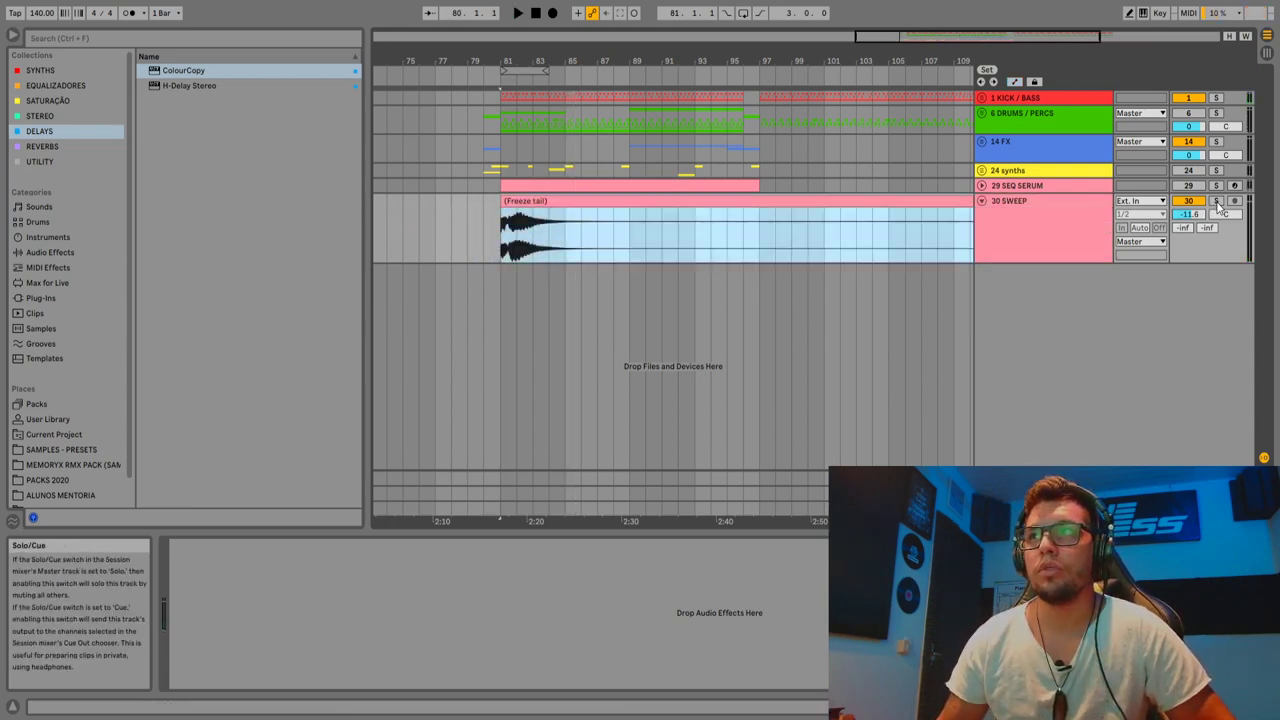
Search the plug-ins for "GATE" and load the VST A1TriggerGate-x64 from A1AUDIO on the SWEEP track.
{"action": "left_click", "coordinate": [86, 40]}
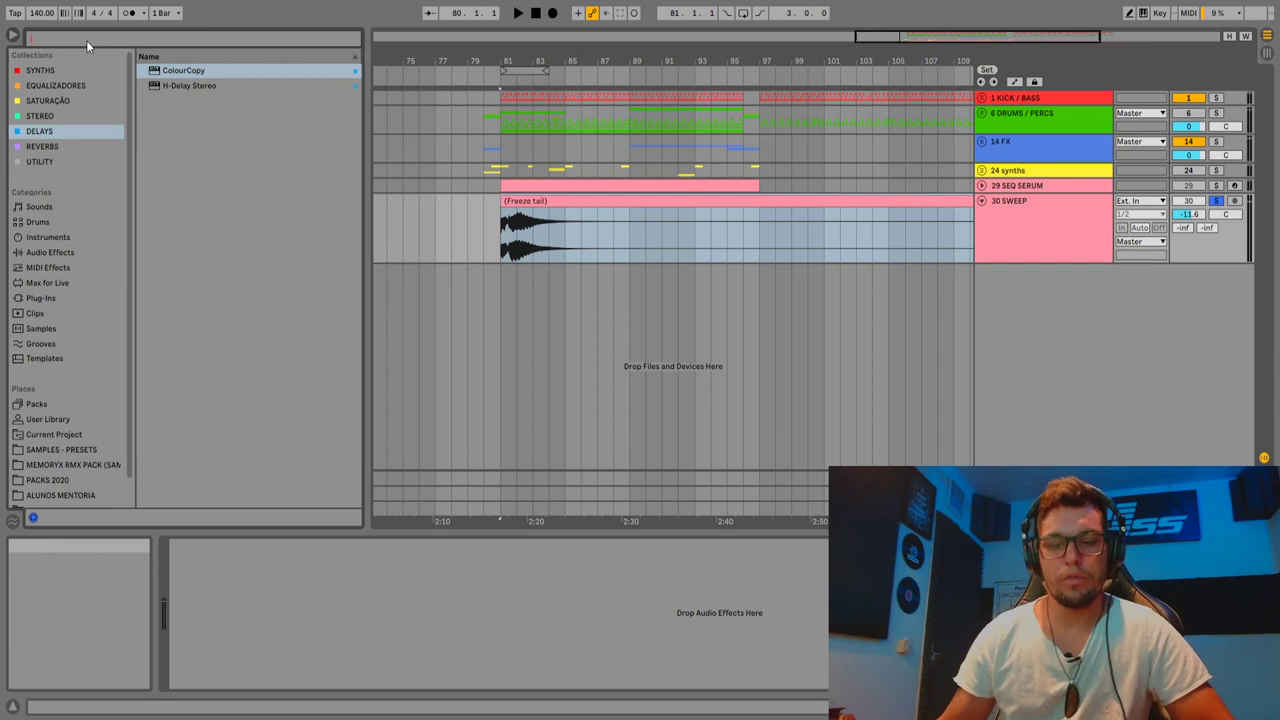
{"action": "type", "text": "GATE"}
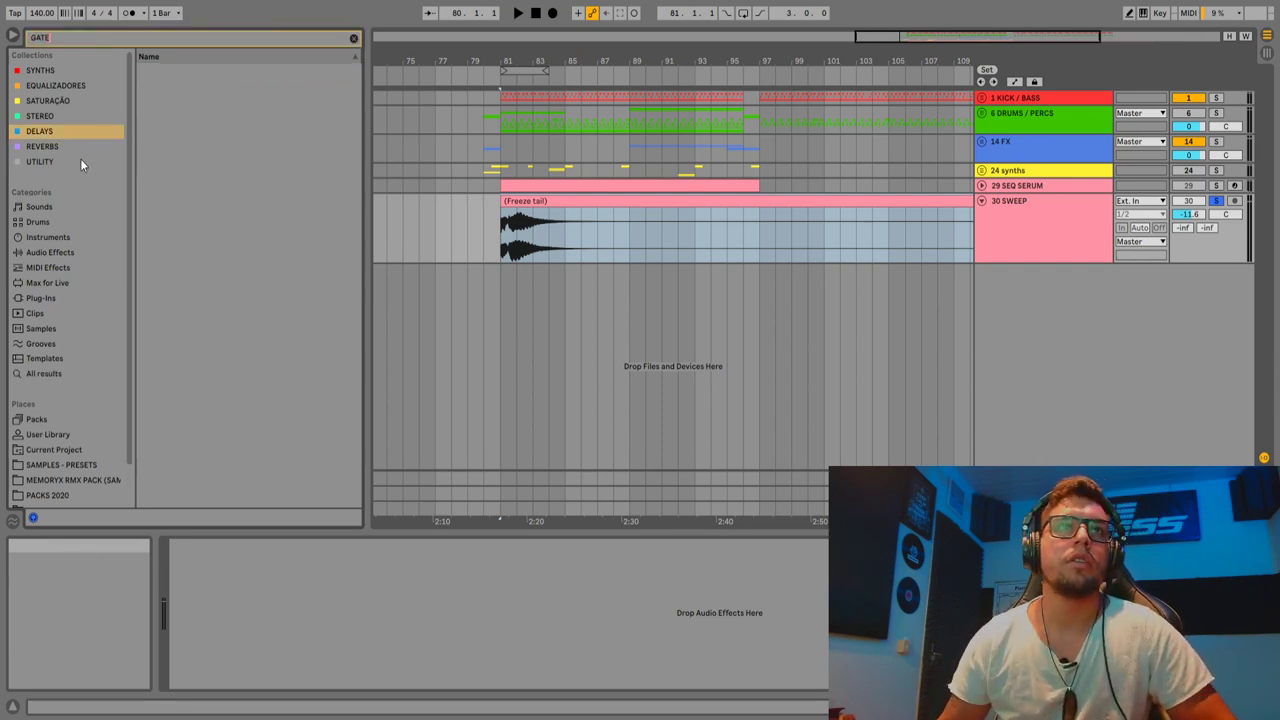
{"action": "left_click", "coordinate": [64, 299]}
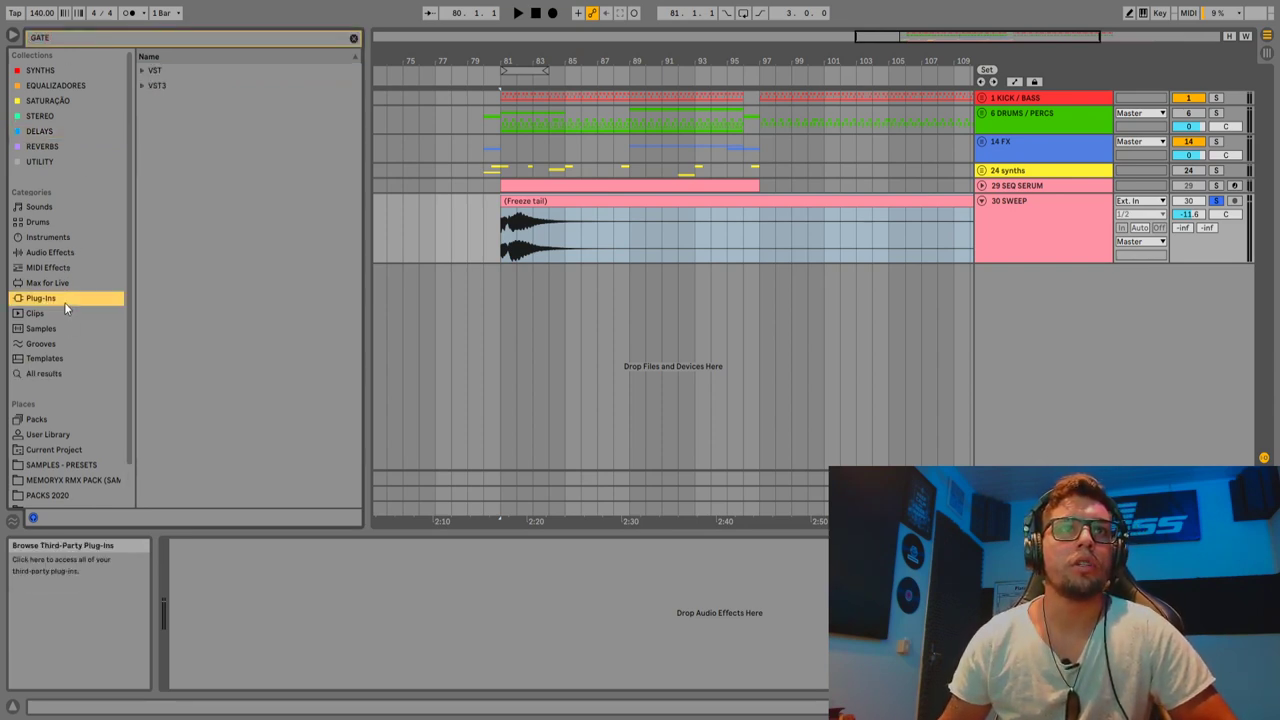
{"action": "left_click", "coordinate": [142, 71]}
{"action": "left_click", "coordinate": [150, 86]}
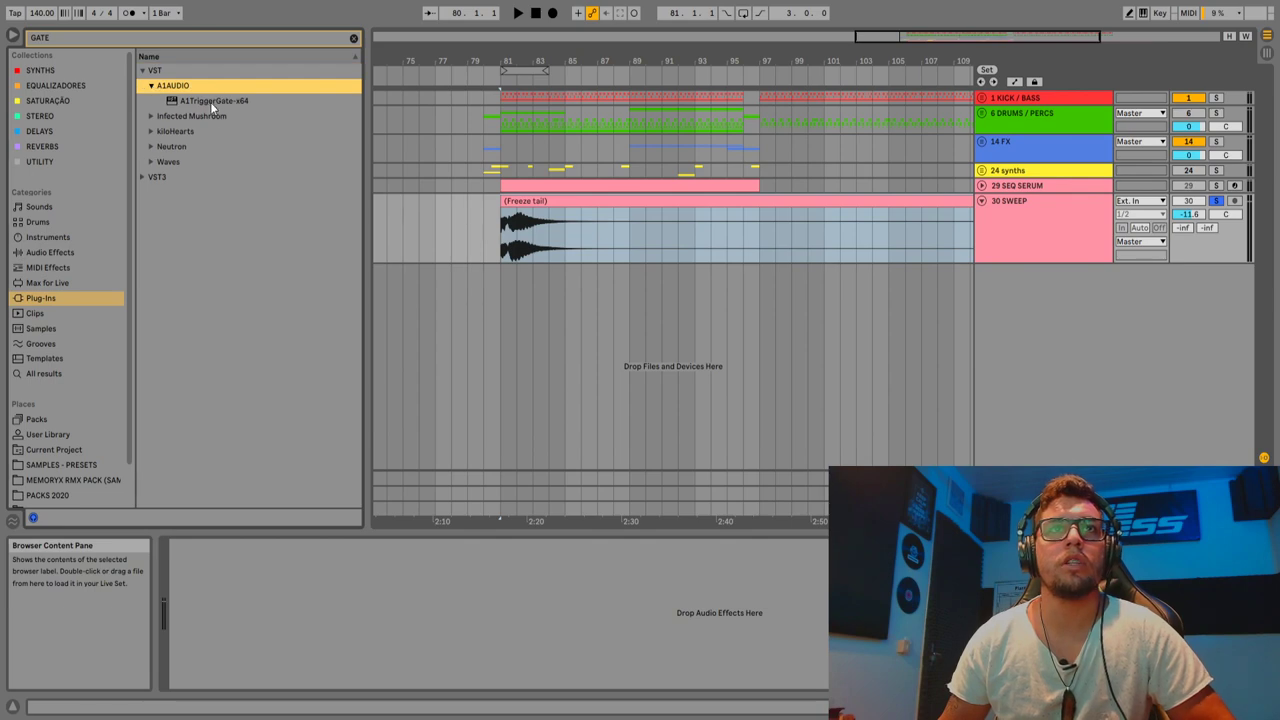
{"action": "double_click", "coordinate": [210, 102]}
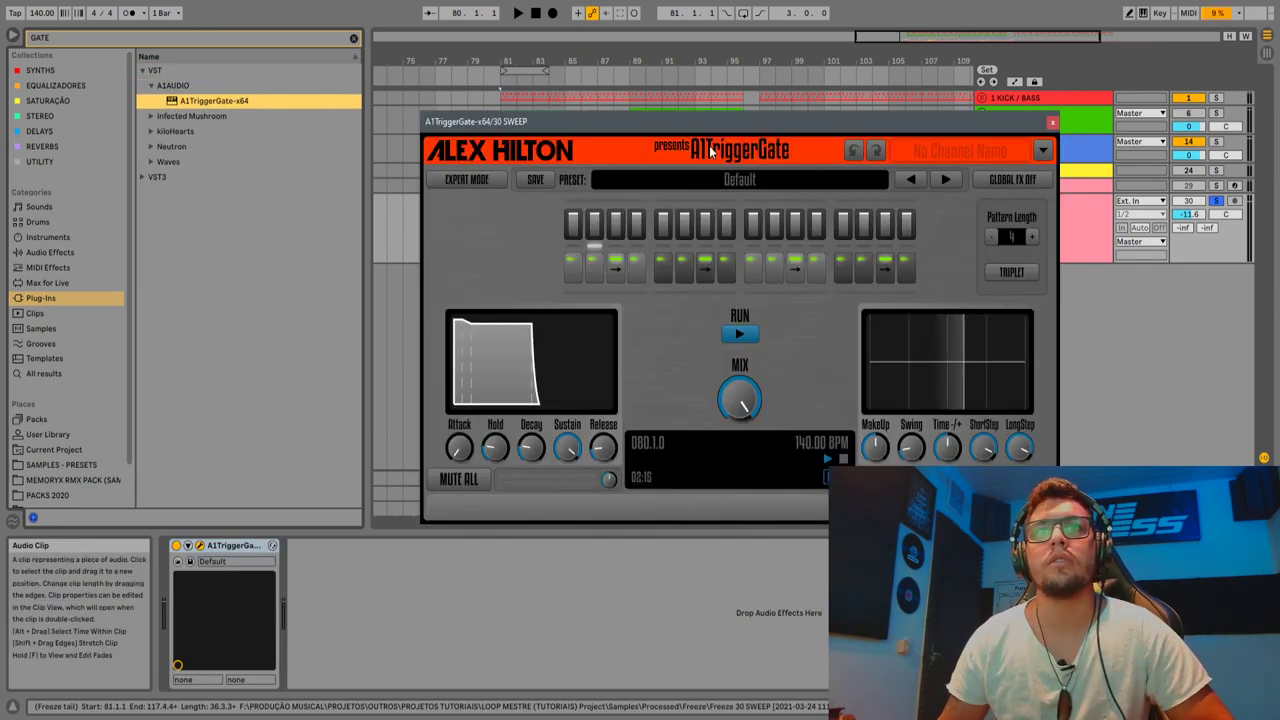
Audition the gate's presets while the sweep plays, choose "TranceGate 01 + Echo" and close the plug-in window.
{"action": "left_click_drag", "start_coordinate": [677, 126], "coordinate": [654, 334]}
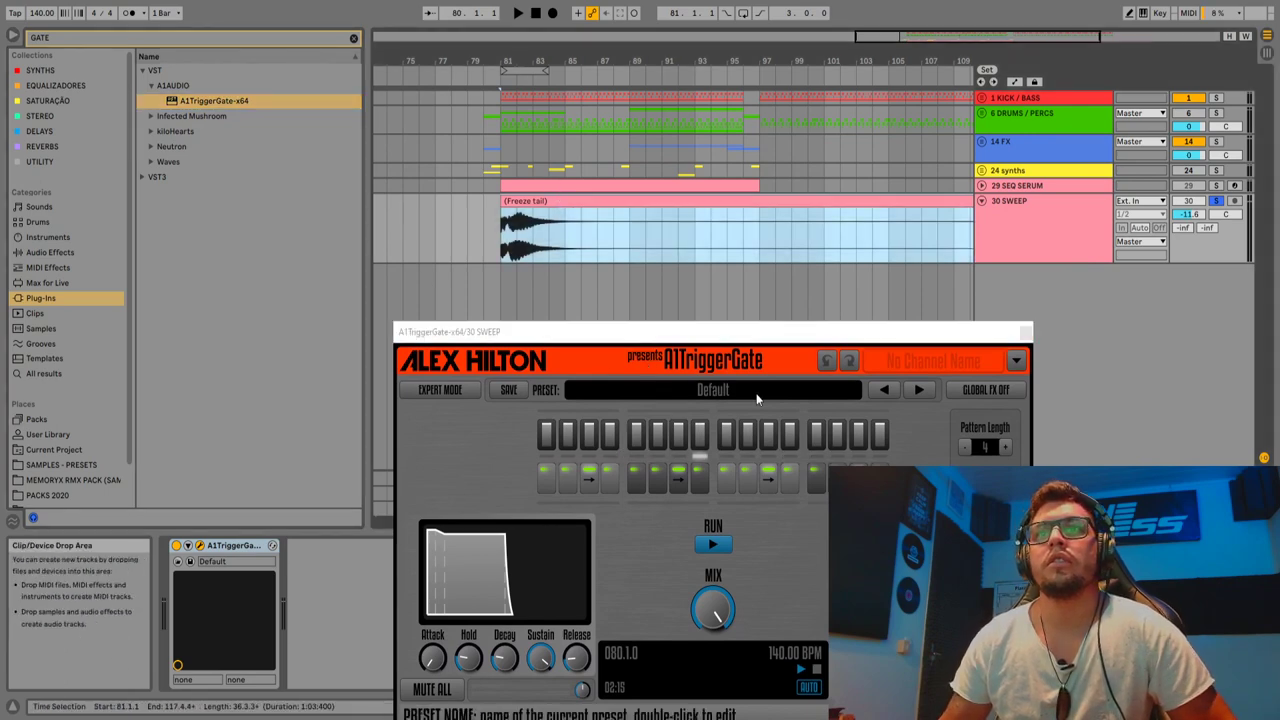
{"action": "left_click_drag", "start_coordinate": [717, 342], "coordinate": [711, 277]}
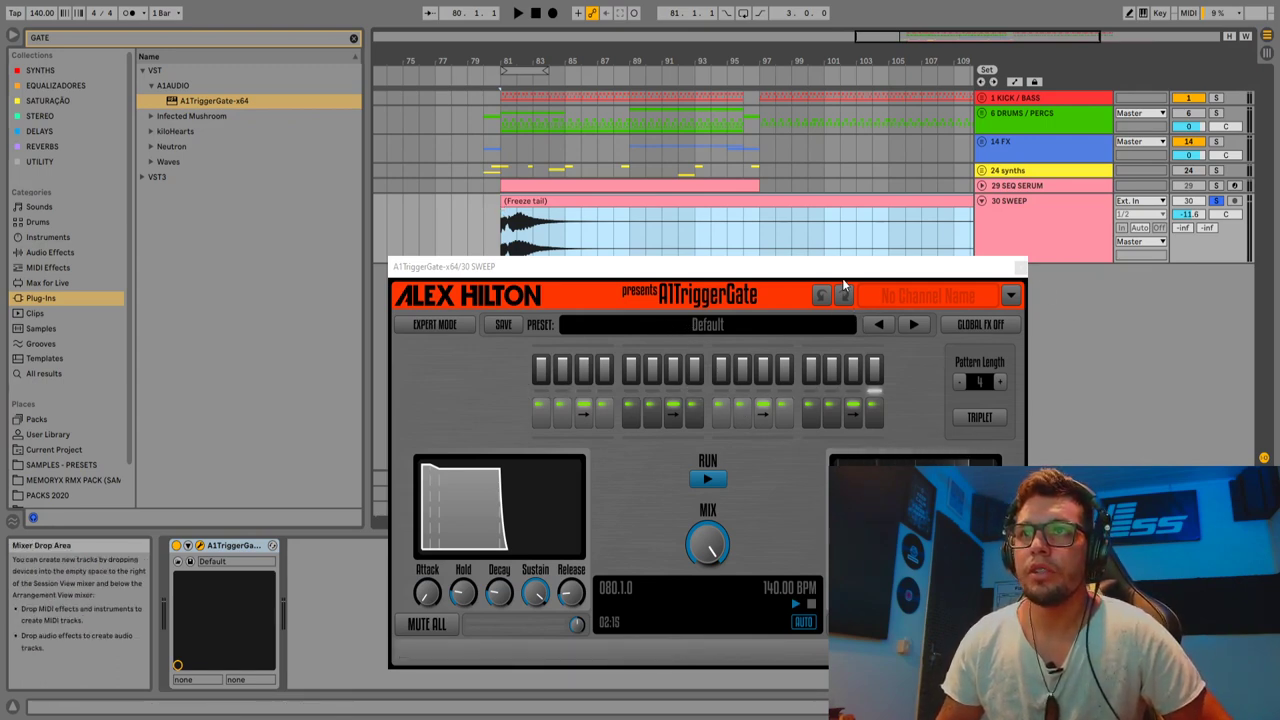
{"action": "left_click_drag", "start_coordinate": [852, 275], "coordinate": [848, 238]}
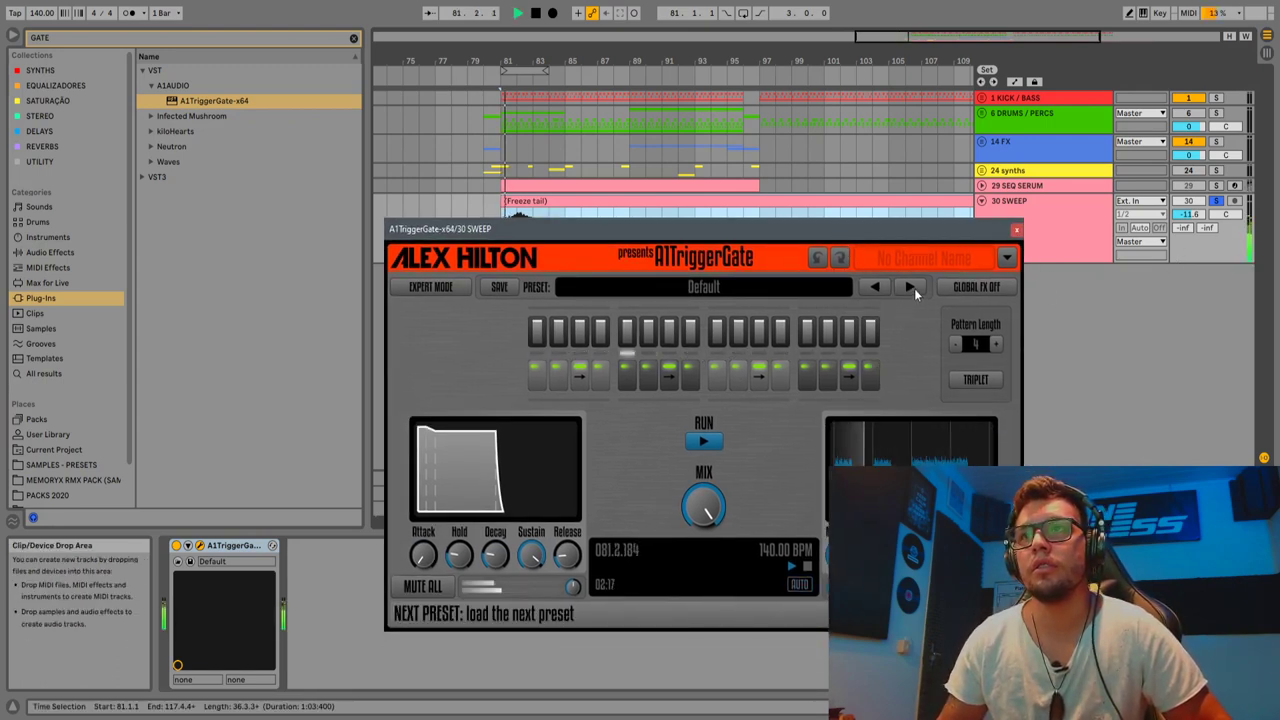
{"action": "left_click", "coordinate": [914, 288]}
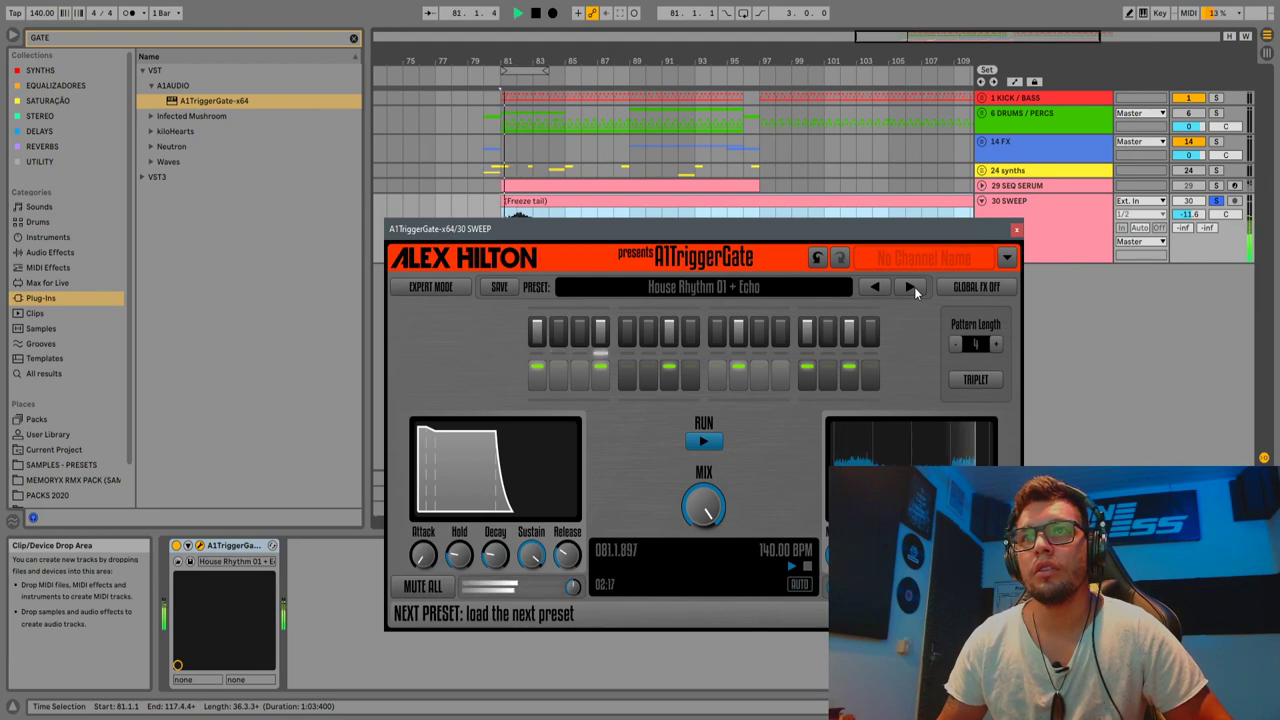
{"action": "left_click", "coordinate": [914, 288]}
{"action": "key", "text": "space"}
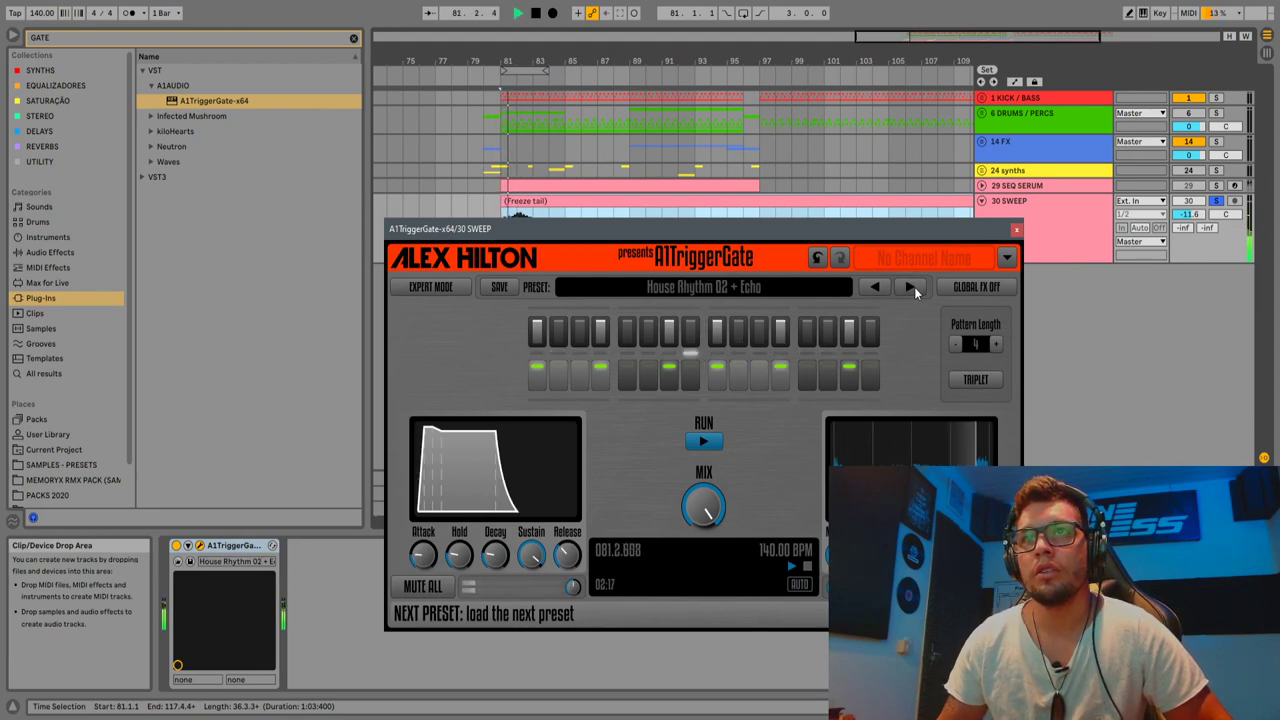
{"action": "left_click", "coordinate": [914, 288]}
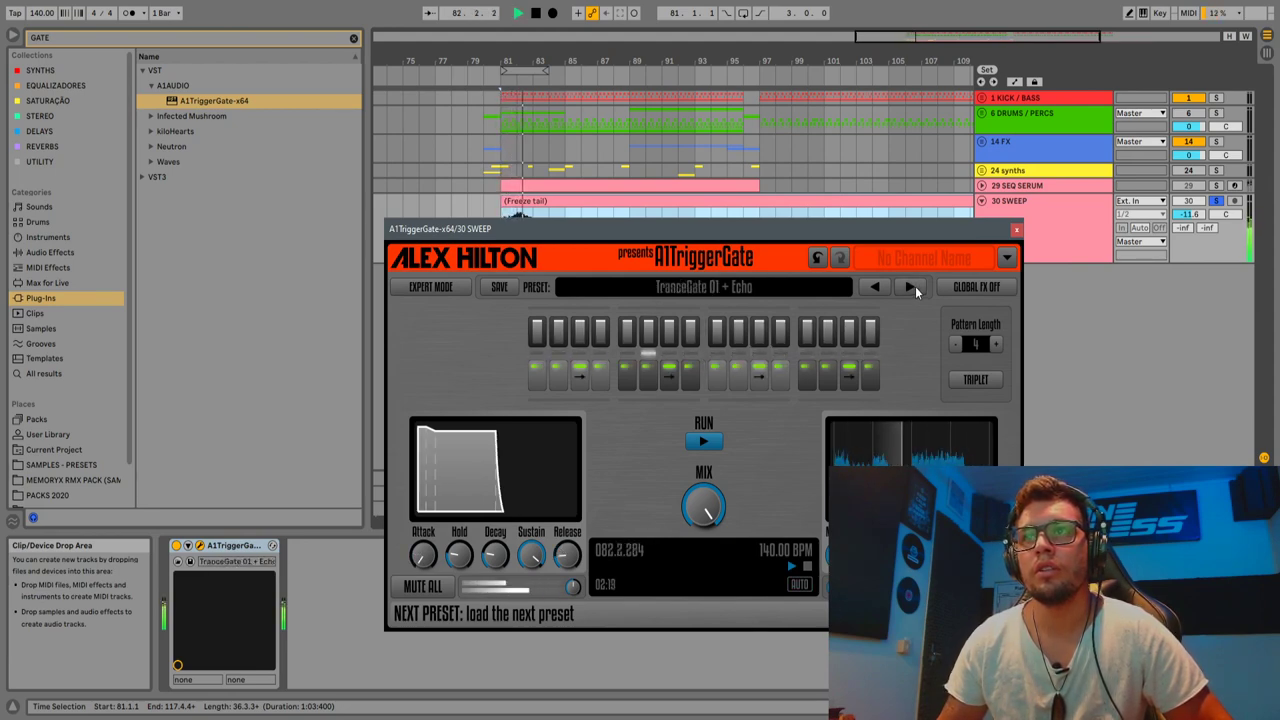
{"action": "left_click", "coordinate": [1015, 229]}
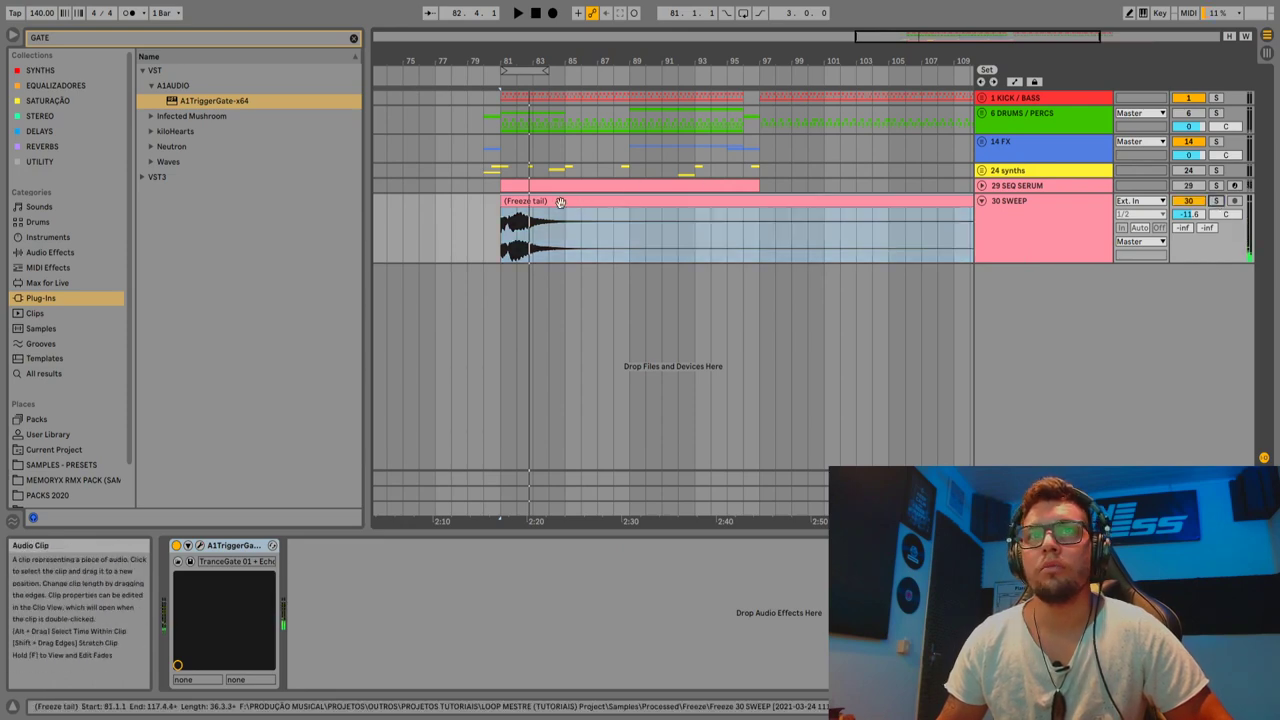
Move the sweep audio clip to start at bar 83 and play the arrangement from bar 81 to hear it in context.
{"action": "left_click_drag", "start_coordinate": [559, 202], "coordinate": [594, 215]}
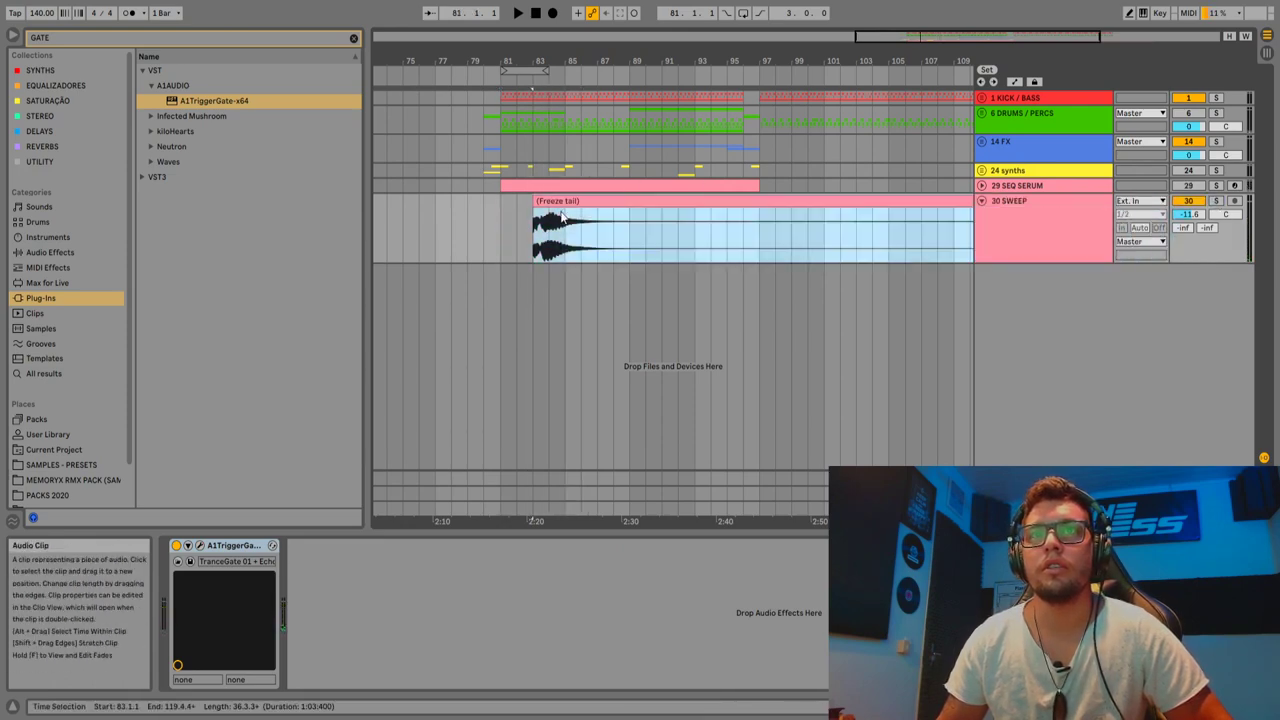
{"action": "left_click", "coordinate": [499, 224]}
{"action": "key", "text": "space"}
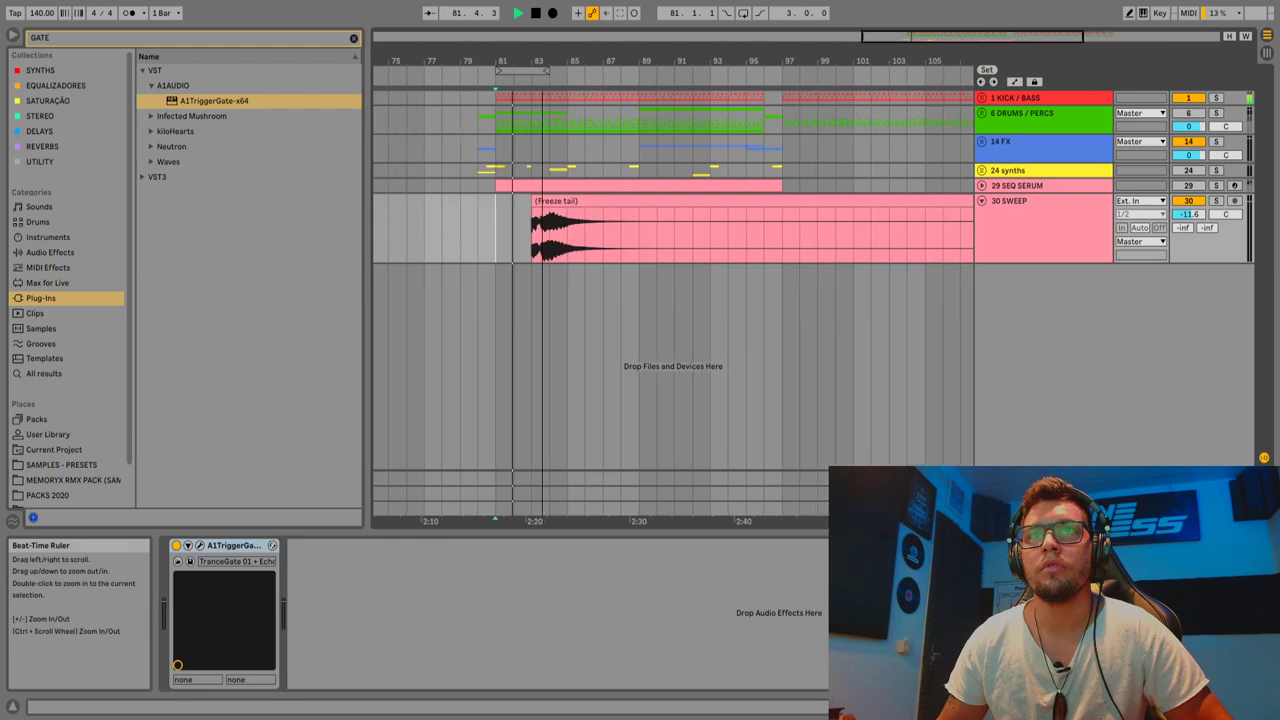
{"action": "left_click_drag", "start_coordinate": [537, 78], "coordinate": [545, 130]}
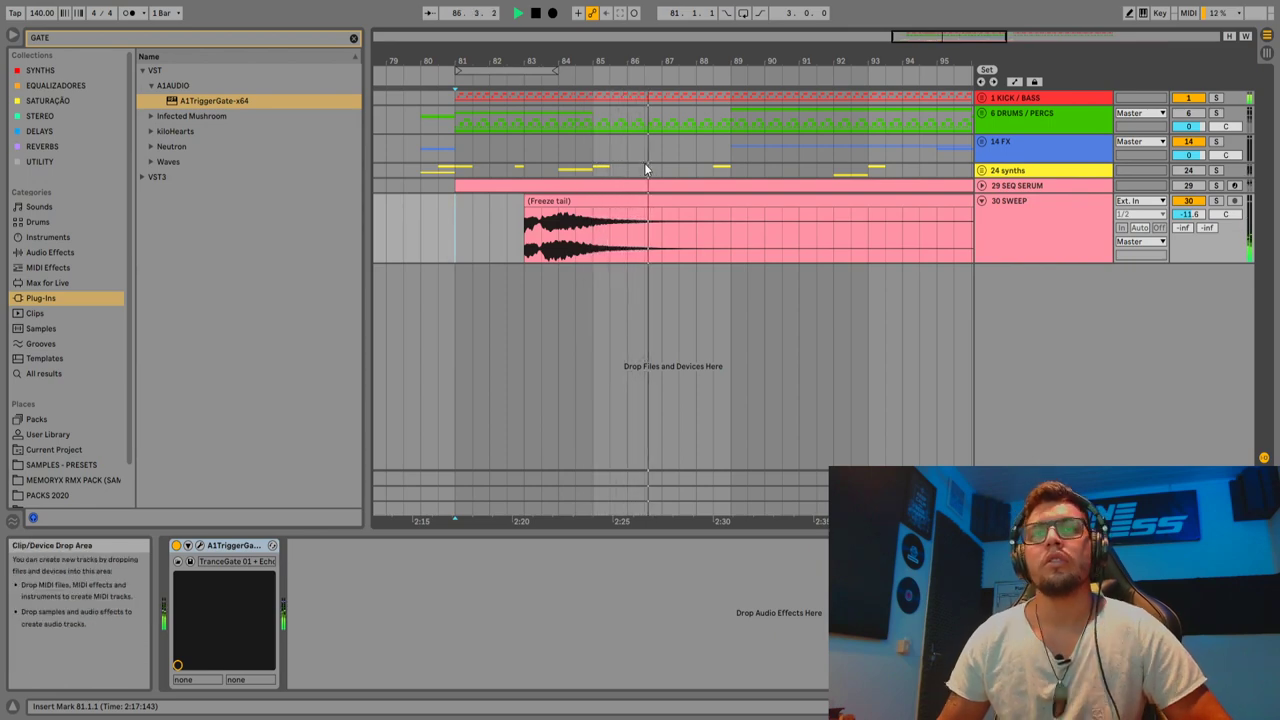
{"action": "key", "text": "space"}
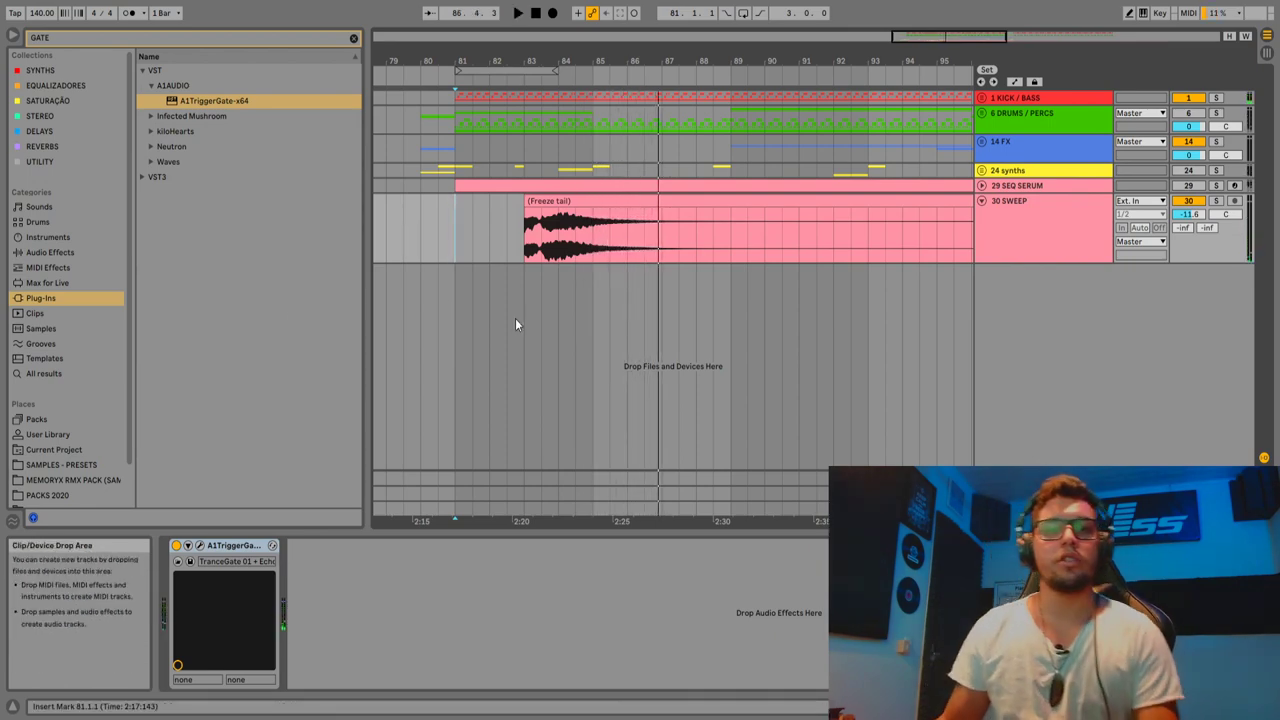